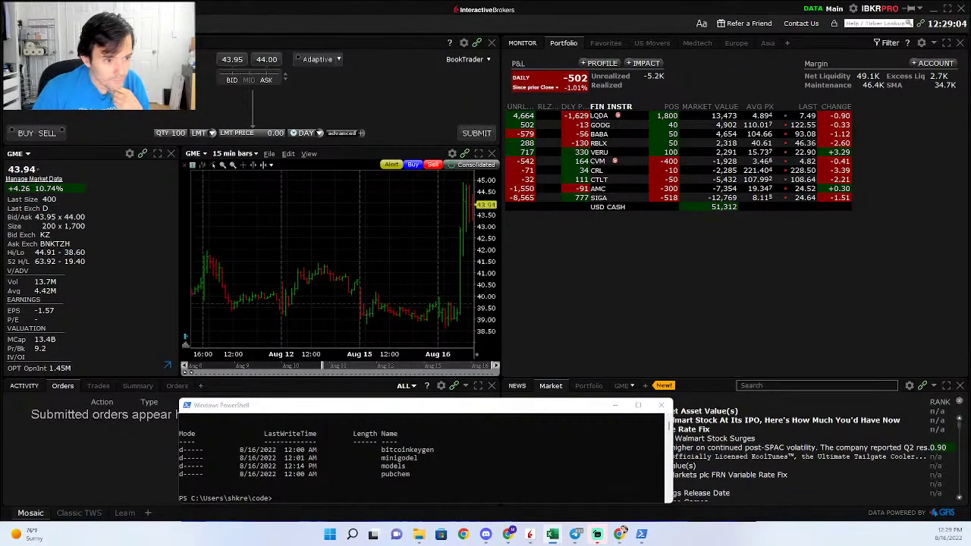
Switch to the Software workbook in Excel, shrink its window and reposition it over the trading workspace.
key(alt+Tab)
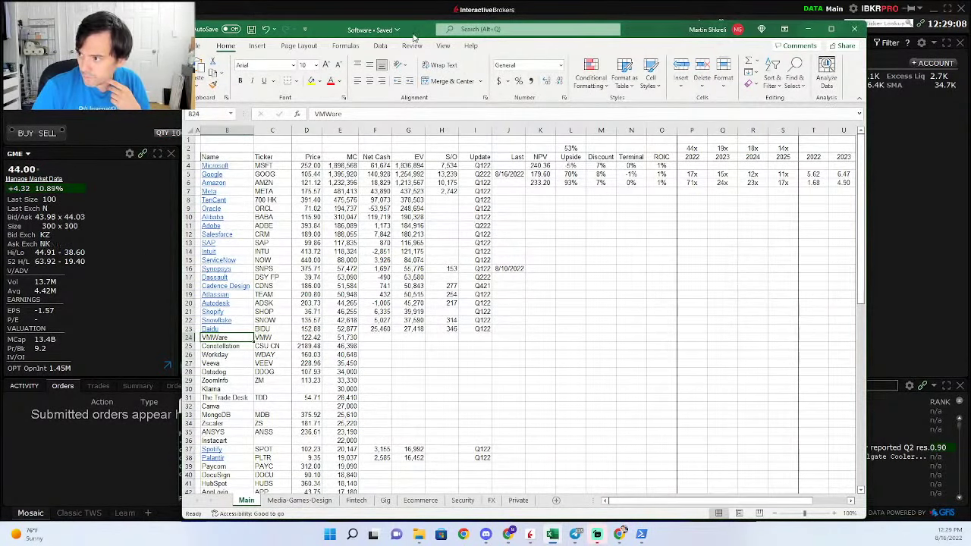
drag(413, 31, 418, 23)
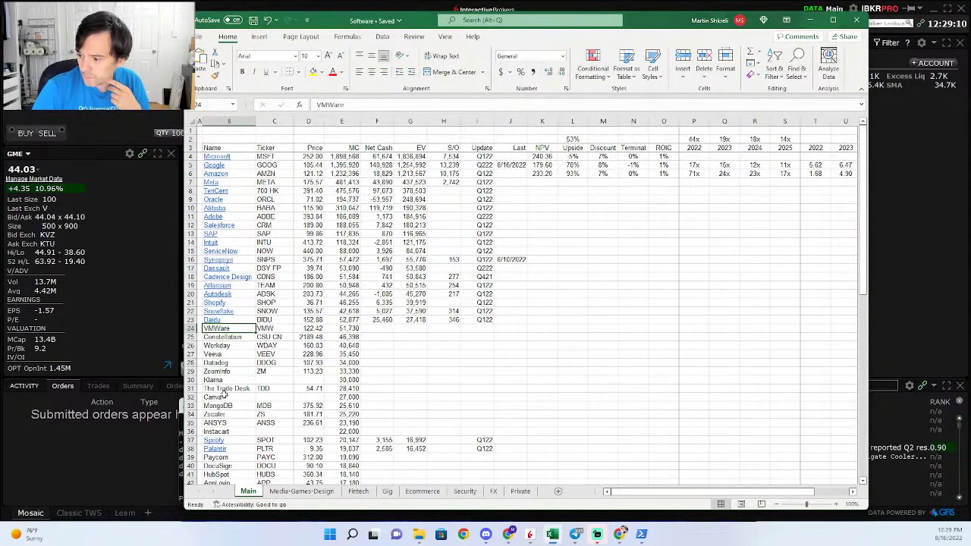
drag(185, 512, 189, 460)
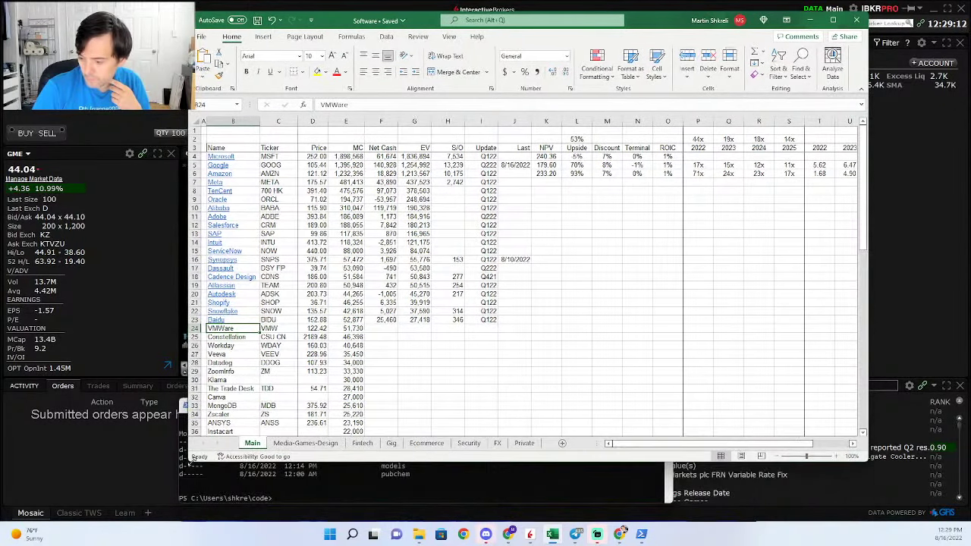
drag(417, 21, 481, 71)
Turn off the continuously running accessibility checker and close its results.
click(324, 506)
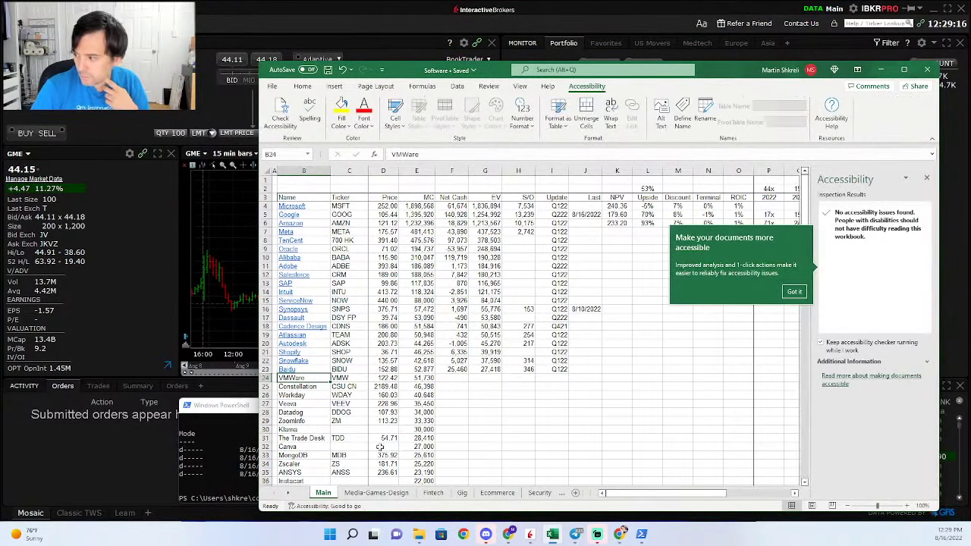
click(882, 344)
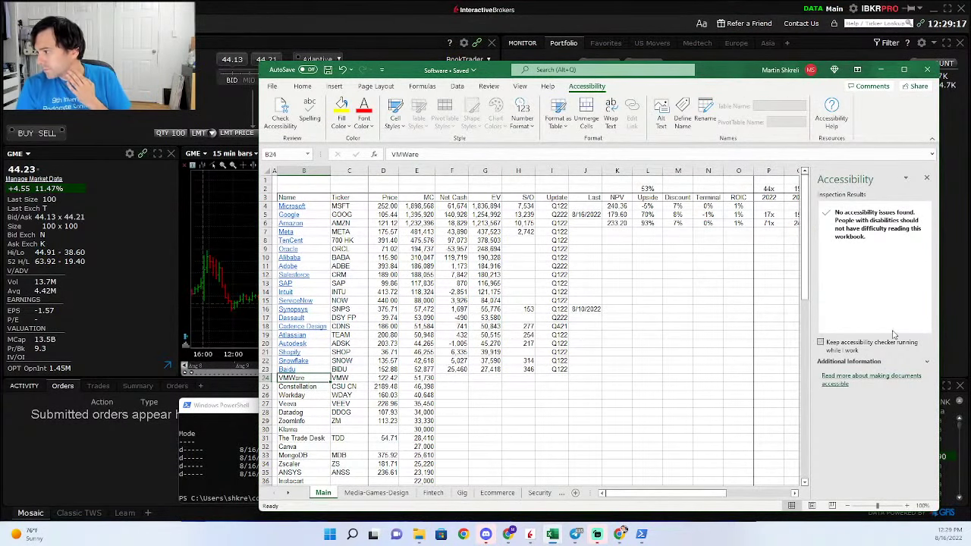
click(926, 180)
click(557, 258)
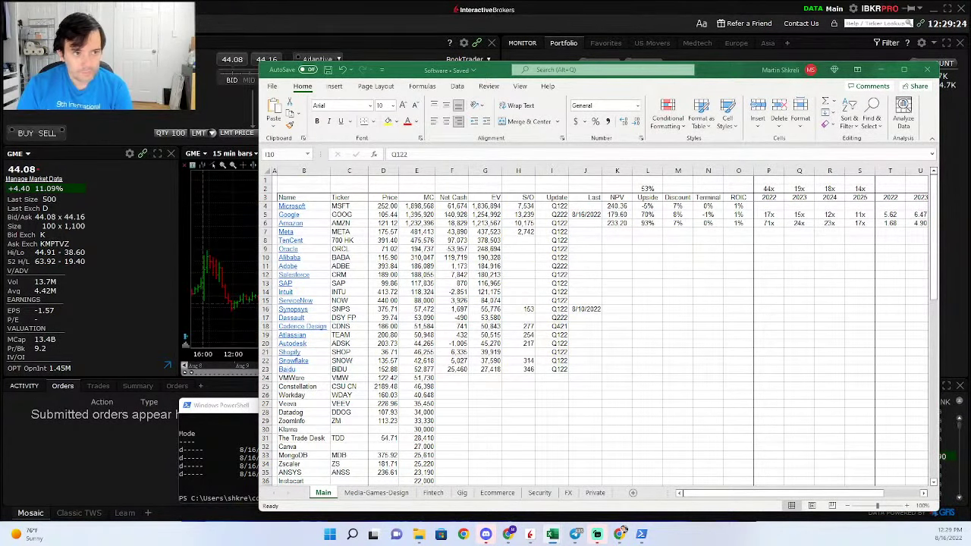
key(ctrl+n)
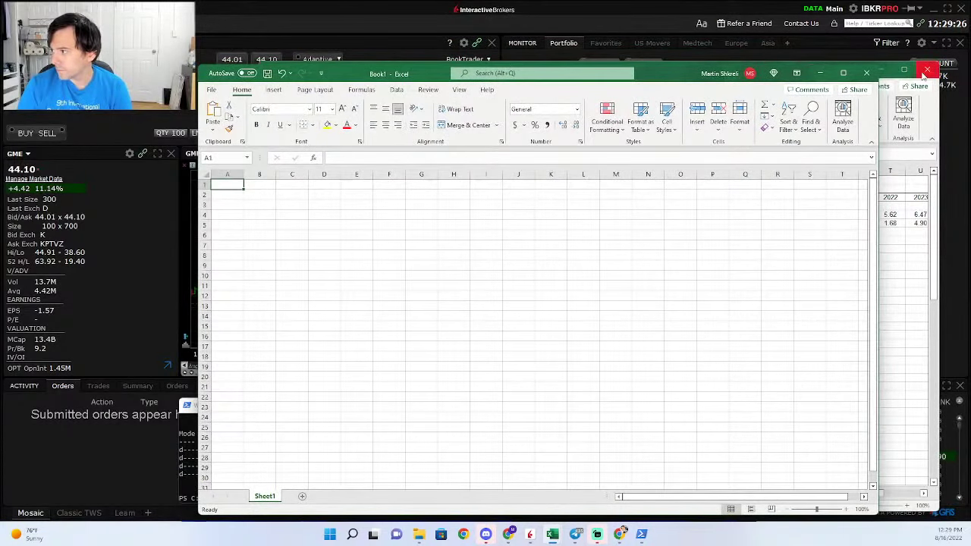
click(927, 69)
click(615, 194)
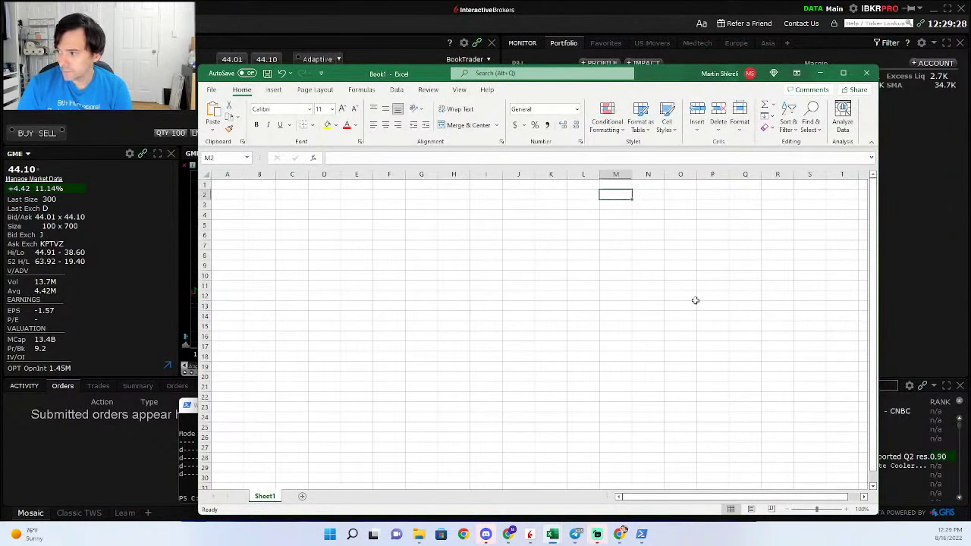
click(211, 90)
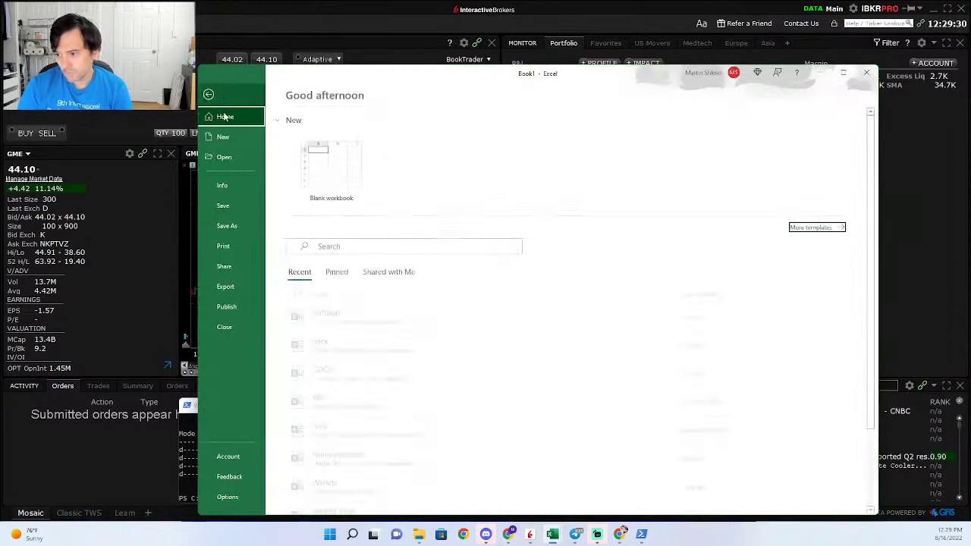
key(alt+F4)
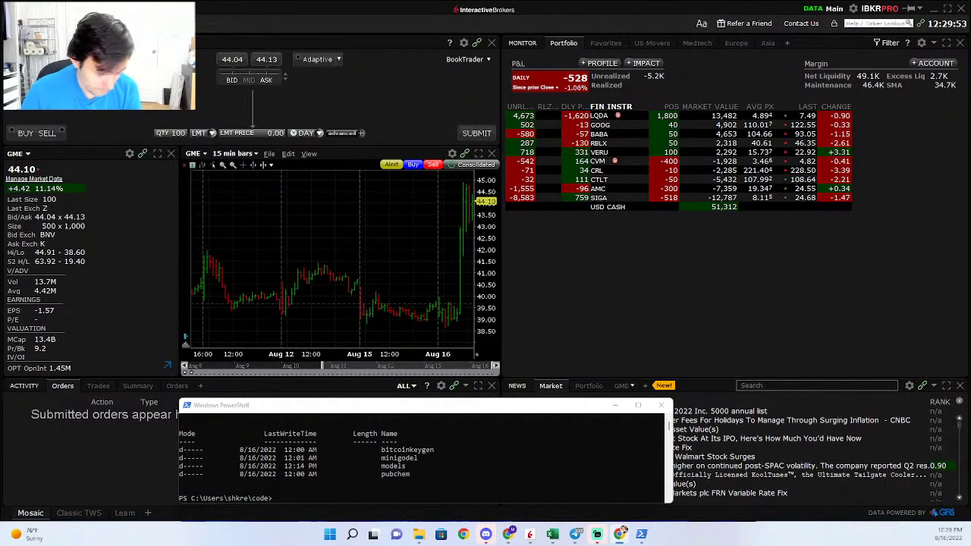
key(alt+Tab)
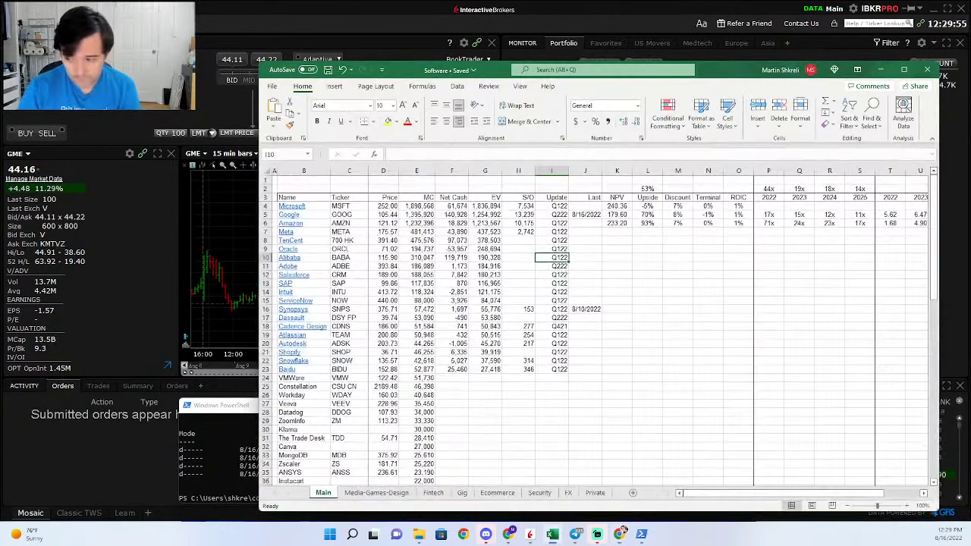
key(alt+Tab)
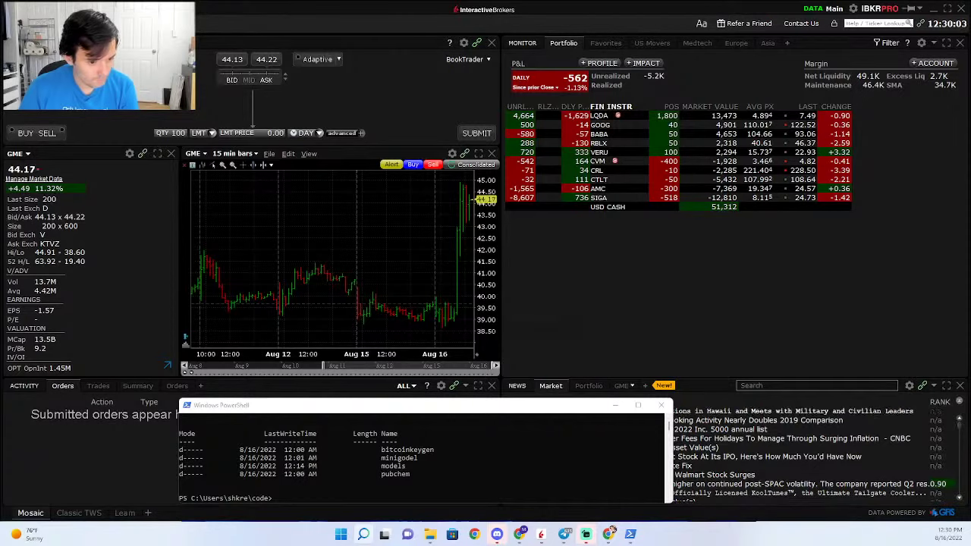
Launch Excel and create a blank workbook.
key(Return)
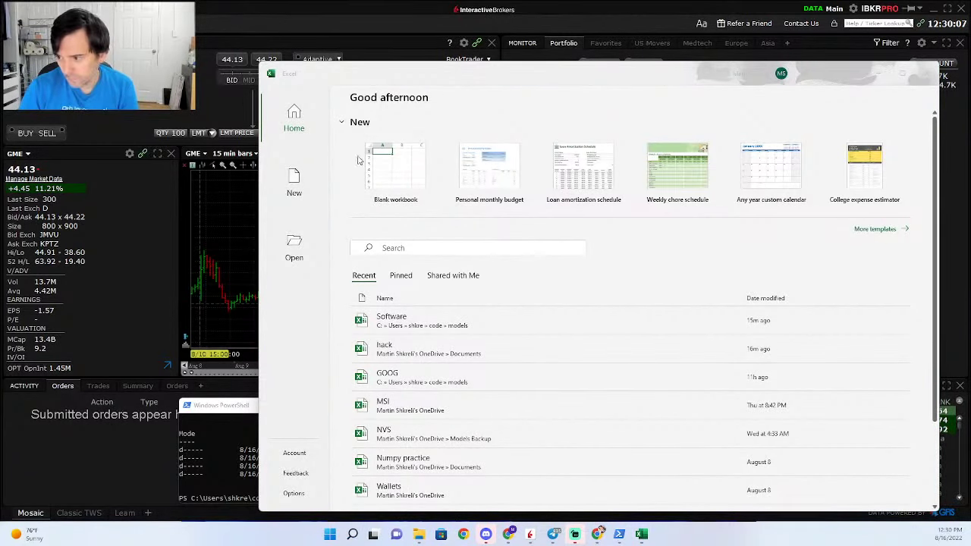
click(284, 186)
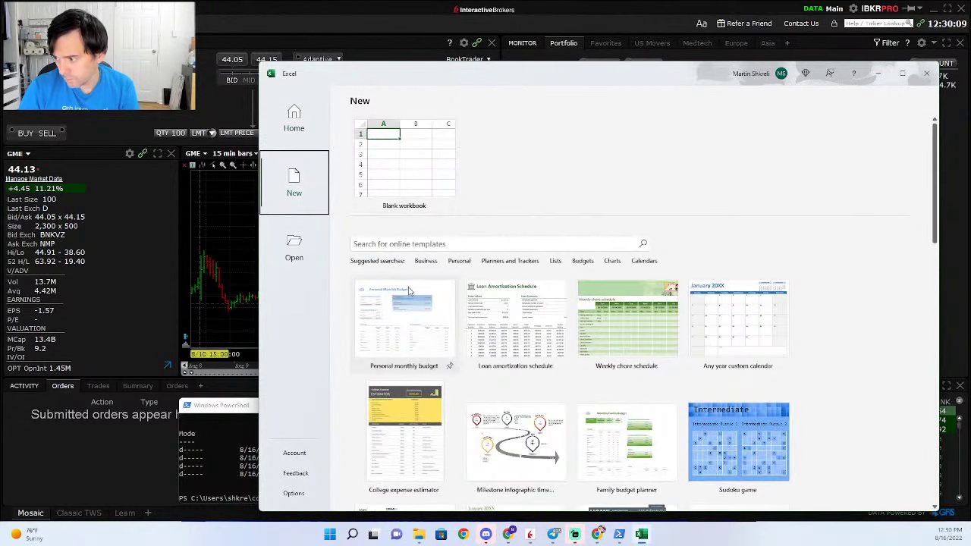
click(397, 191)
Enter the labels Price, Shares, MC, Cash, Debt and EV down cells L2 to L7.
click(643, 200)
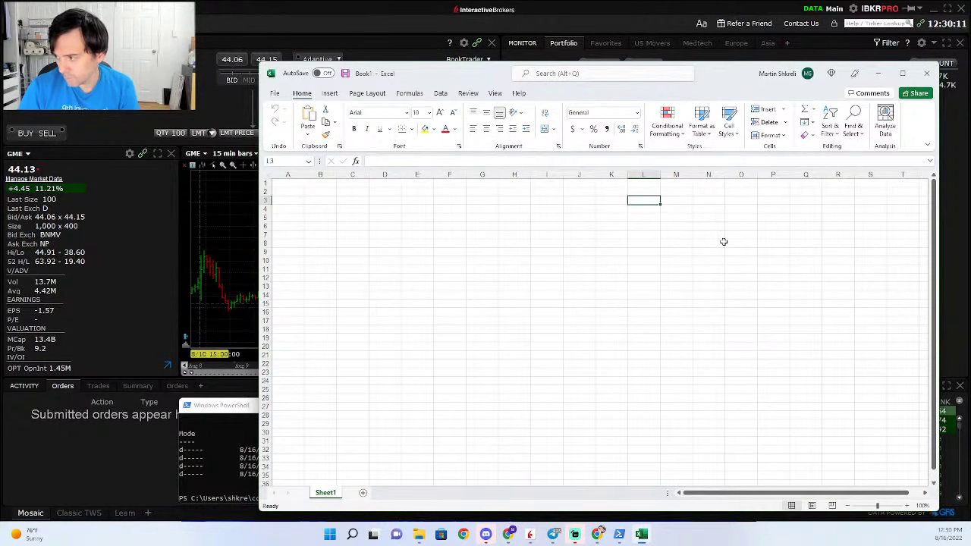
key(Up)
text(Price)
key(Return)
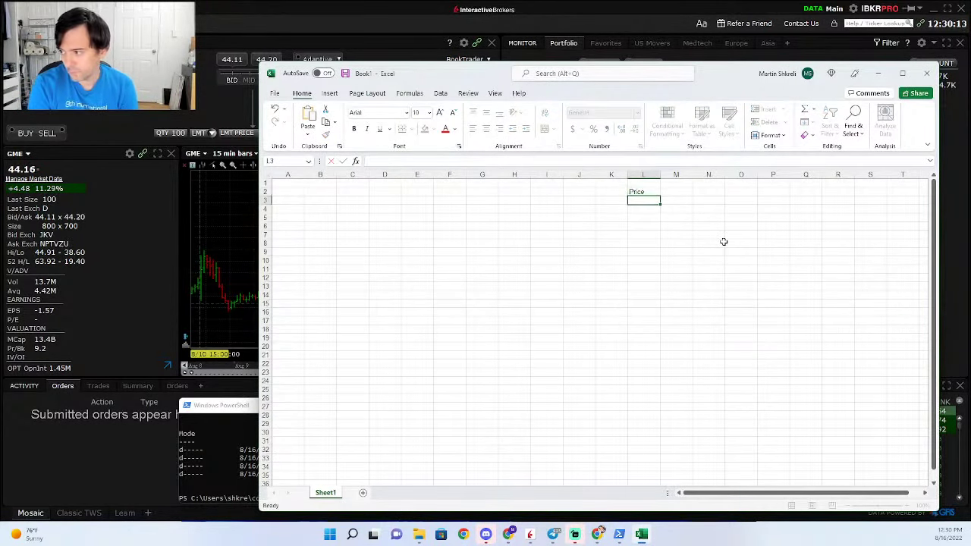
text(Shares)
key(Return)
text(MC)
key(Return)
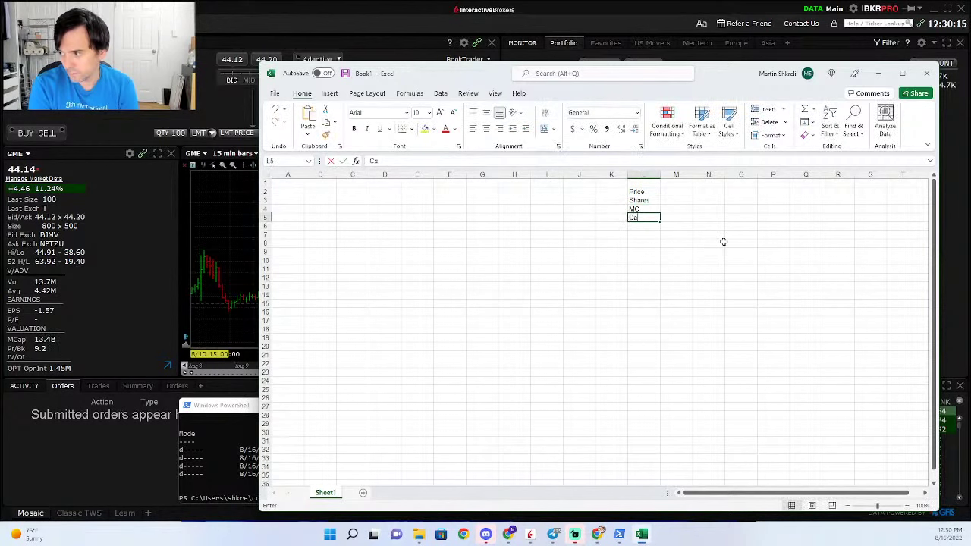
text(Cash)
key(Return)
text(Debt)
key(Return)
text(EV)
key(Up)
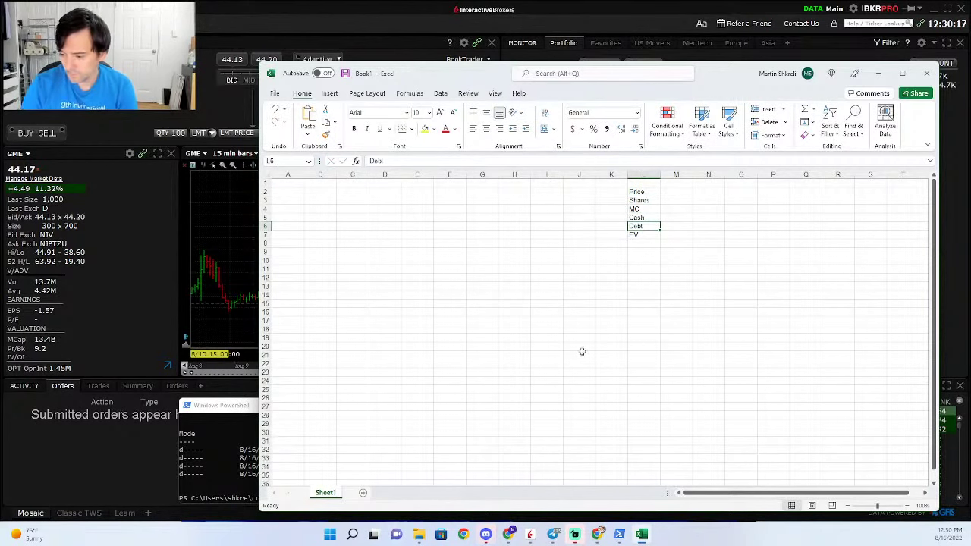
Rename the worksheet Main and dismiss the notice about the new Office look.
double_click(325, 493)
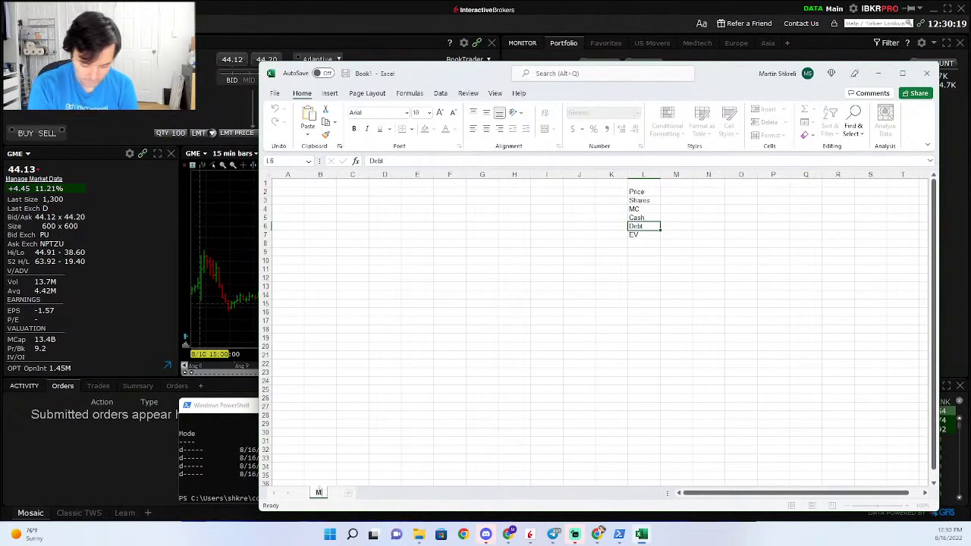
text(Main)
key(Return)
key(ctrl+Home)
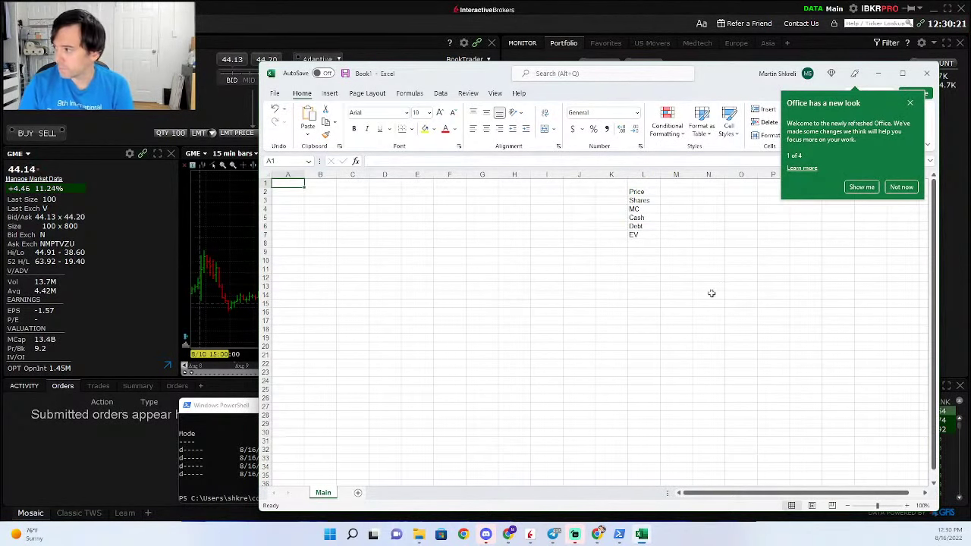
click(903, 189)
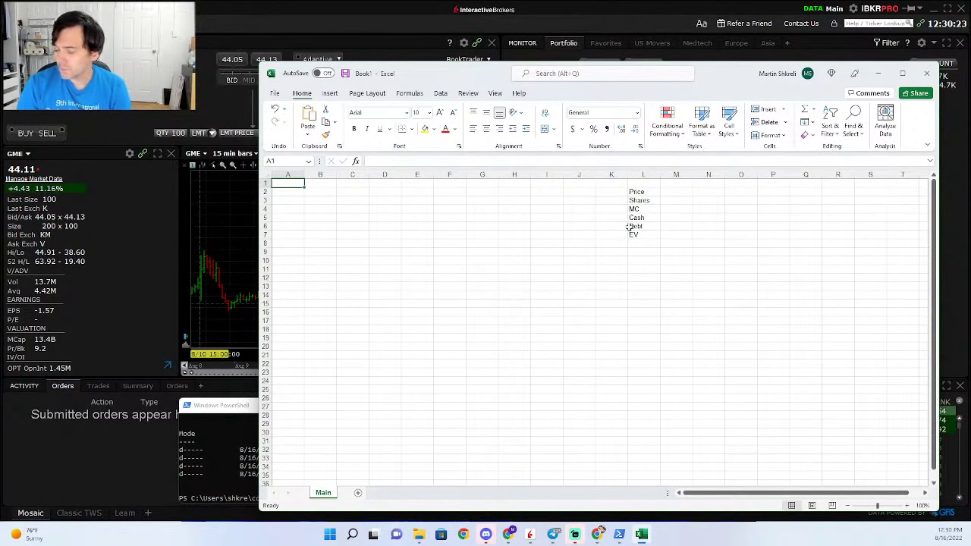
Add the note "Merging with Broadcom (AVGO)" in cell L9, below the valuation labels.
click(599, 531)
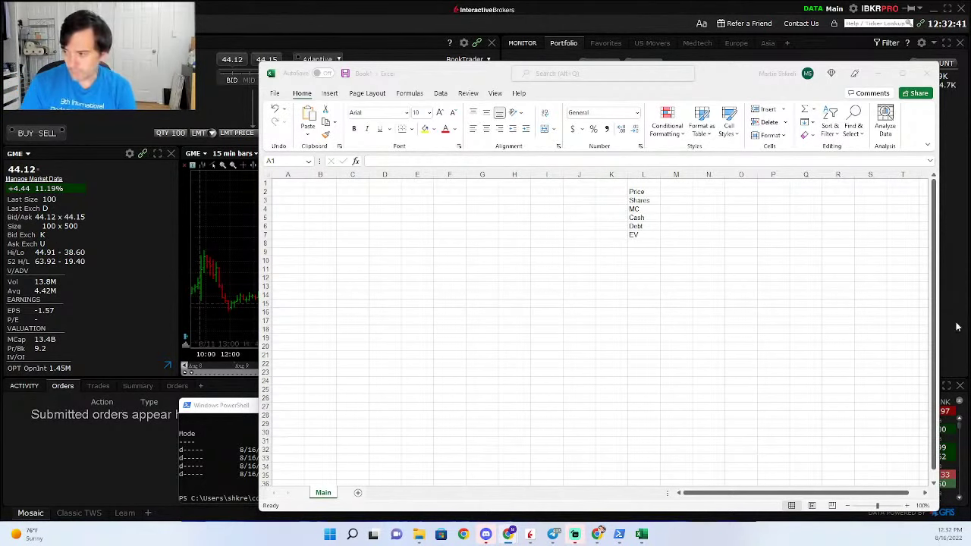
click(643, 252)
text(Mergi)
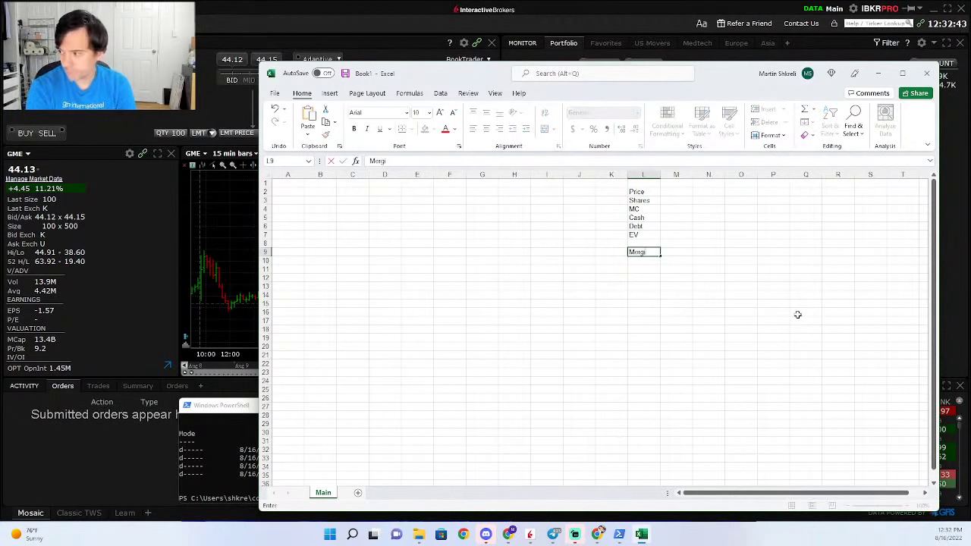
text(ng with Broadc)
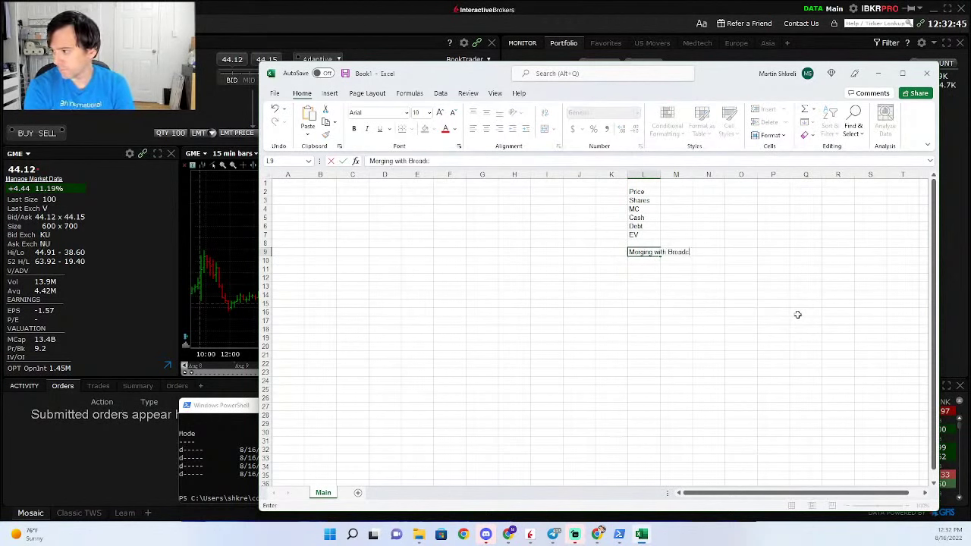
text(om (AVGO))
key(Return)
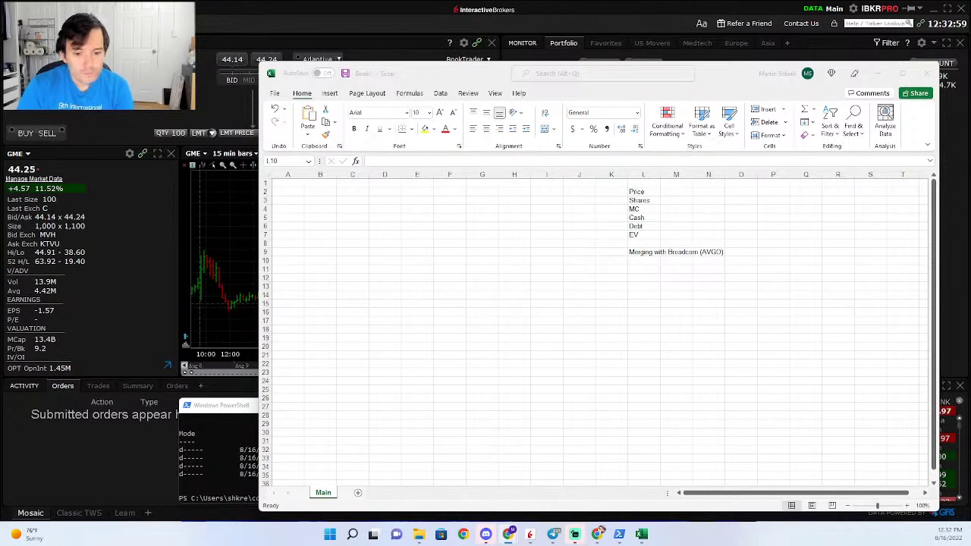
Look up the VMW quote in the Interactive Brokers trading workspace and return to the Excel workbook.
click(38, 187)
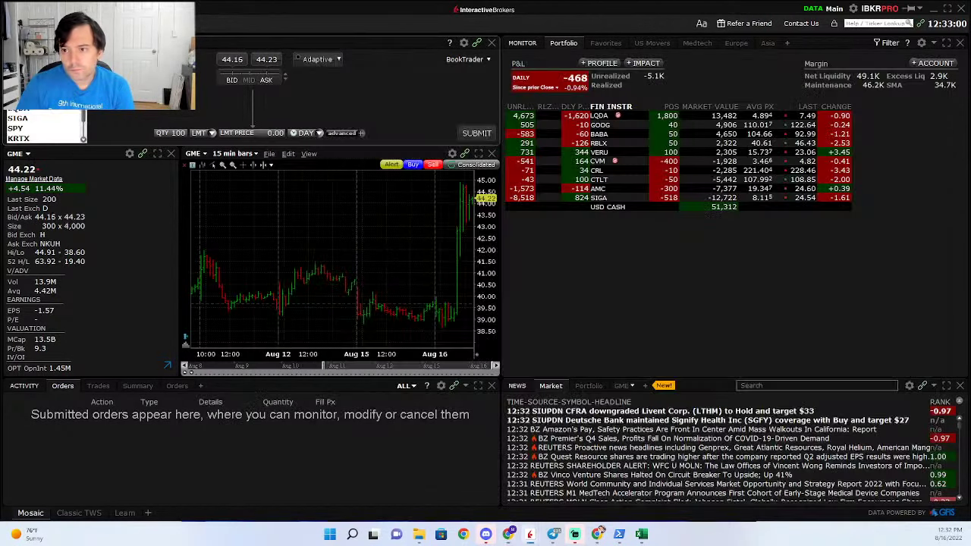
click(45, 100)
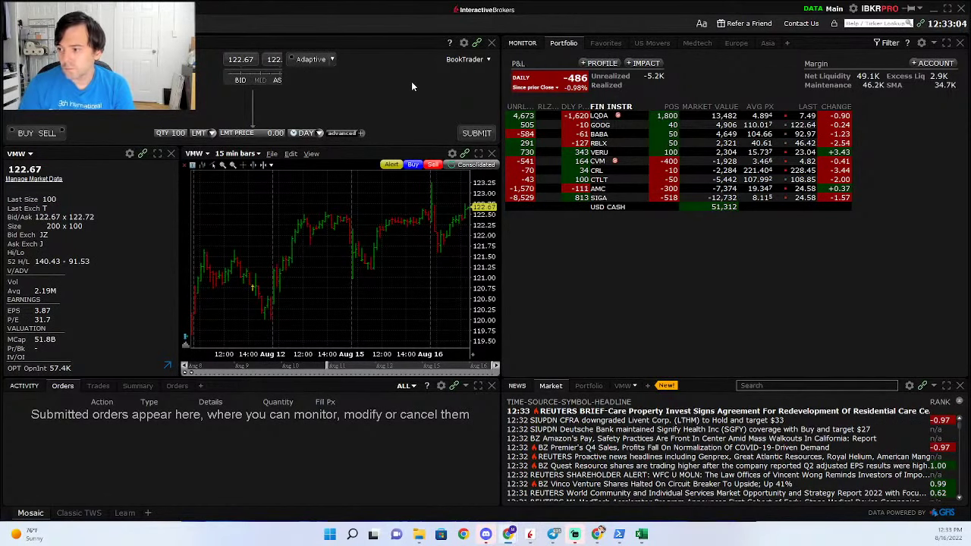
key(alt+Tab)
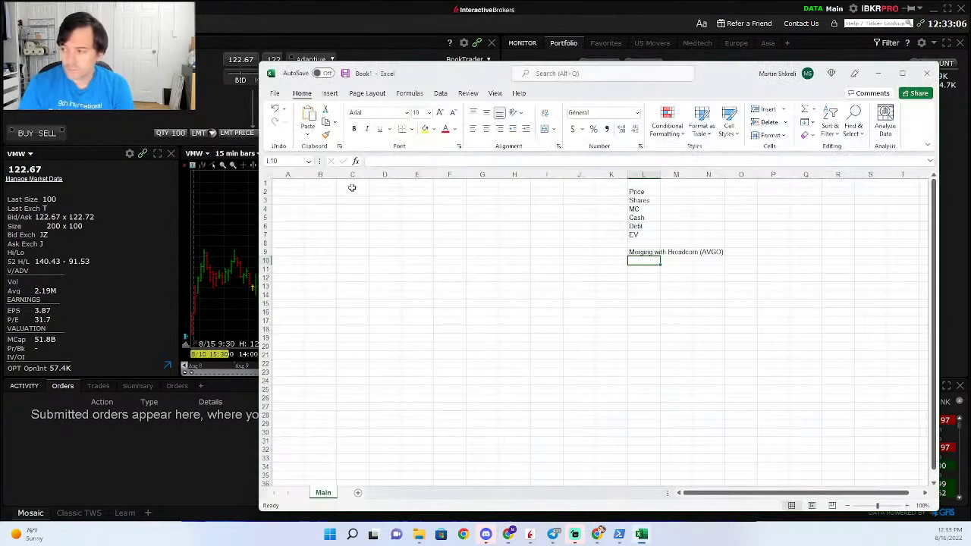
Enter 122.67 as the share price in cell M2.
key(Right)
key(Up)
key(Up)
key(Up)
key(Up)
key(Up)
key(Up)
key(Up)
key(Up)
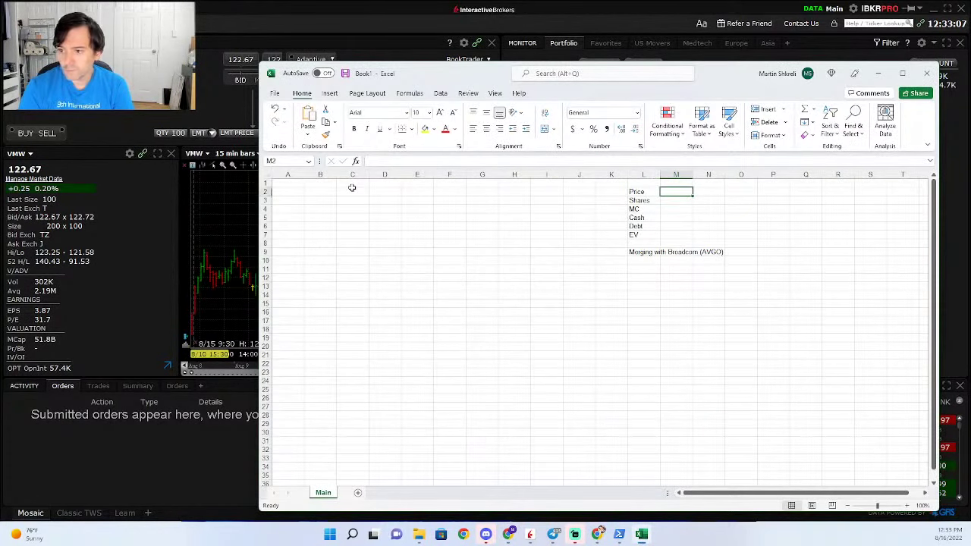
text(122.67)
key(Return)
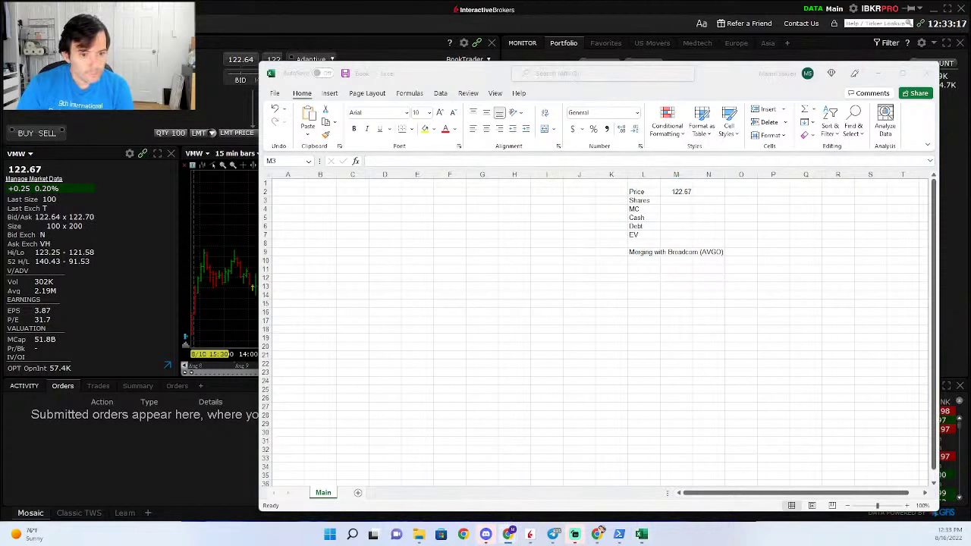
Enter 421.445382 as the share count in M3 and mark its source quarter Q122 in N3.
key(alt+Tab)
text(421)
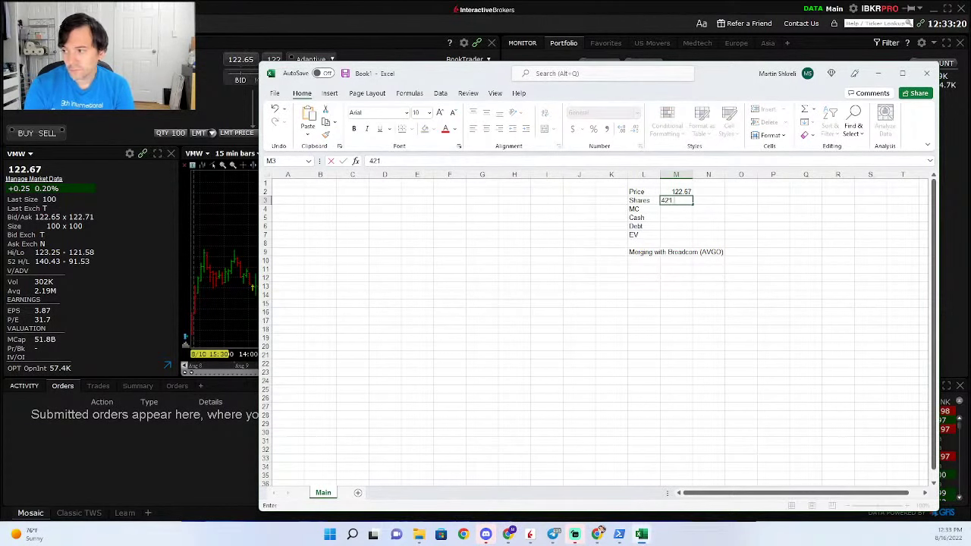
text( 445382)
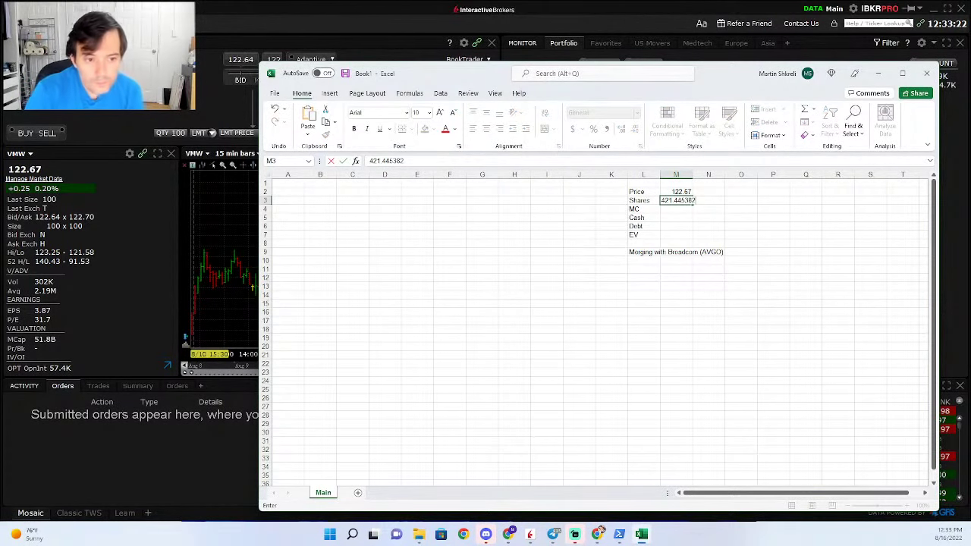
key(Tab)
text(Q122)
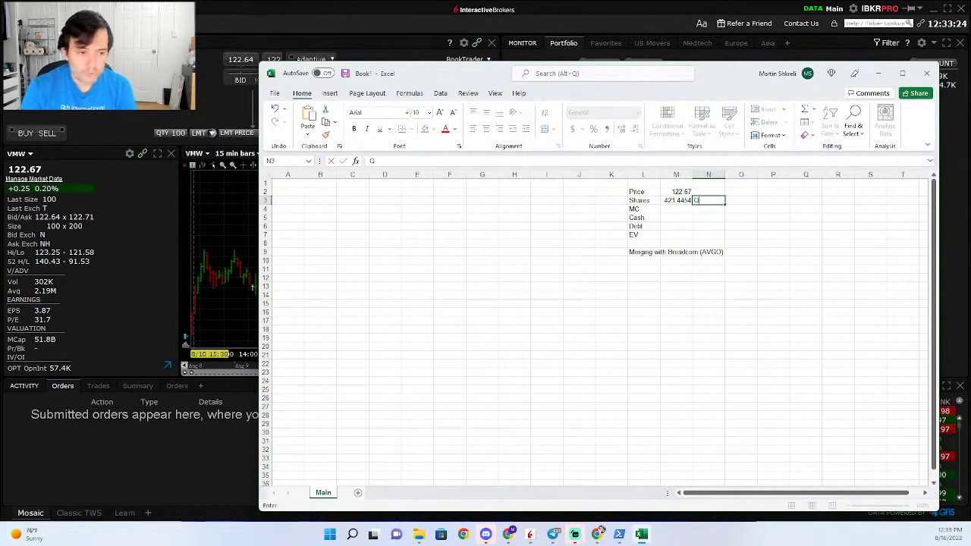
key(Return)
Calculate the market cap in M4 with a formula multiplying the price by the share count.
text(+)
key(Up)
key(Up)
text(*)
key(Up)
key(Return)
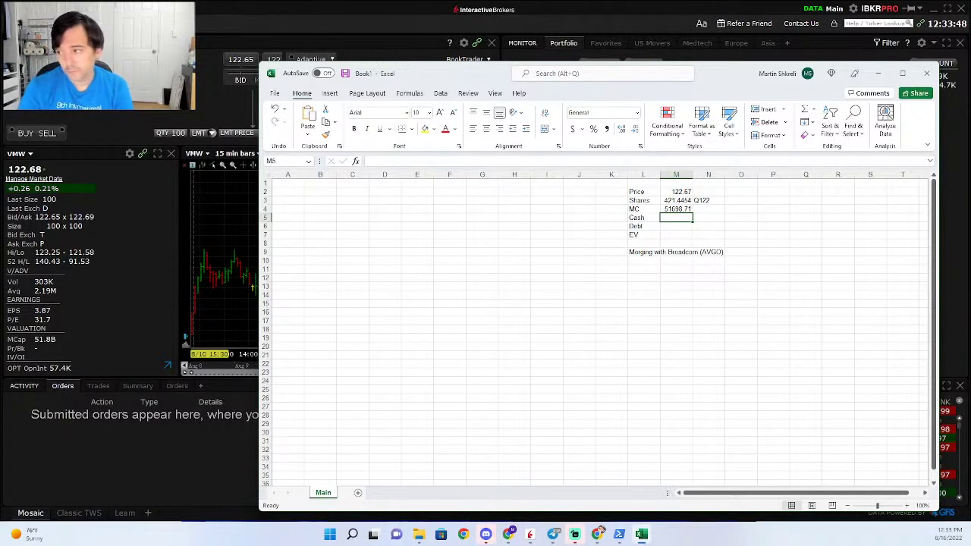
Format cells M3:M7 as numbers with a thousands separator and no decimals.
drag(676, 200, 676, 234)
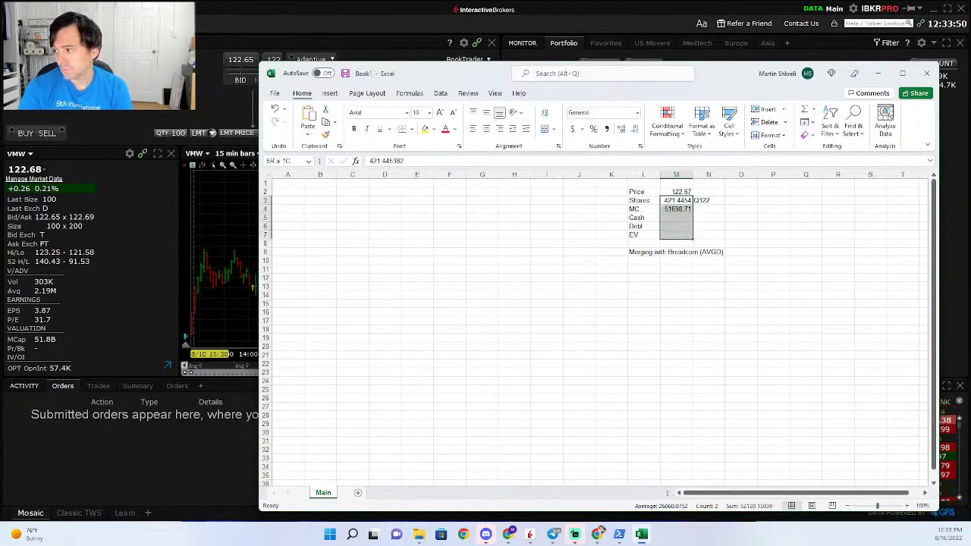
key(ctrl+1)
click(364, 193)
click(418, 223)
click(540, 374)
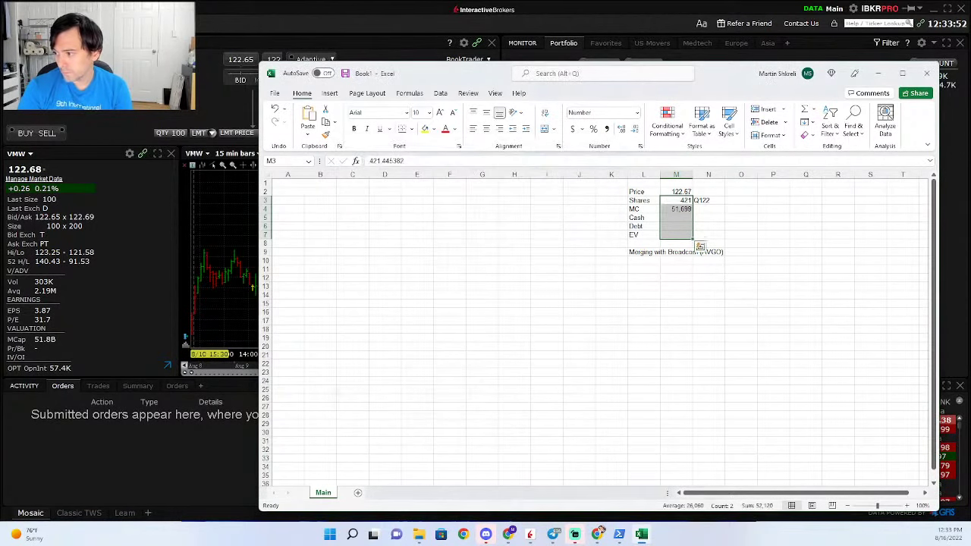
Copy the Q122 source label from N3 into N5 and N6, beside cash and debt.
key(Right)
key(ctrl+c)
key(Down)
key(Down)
key(ctrl+v)
key(Down)
key(ctrl+v)
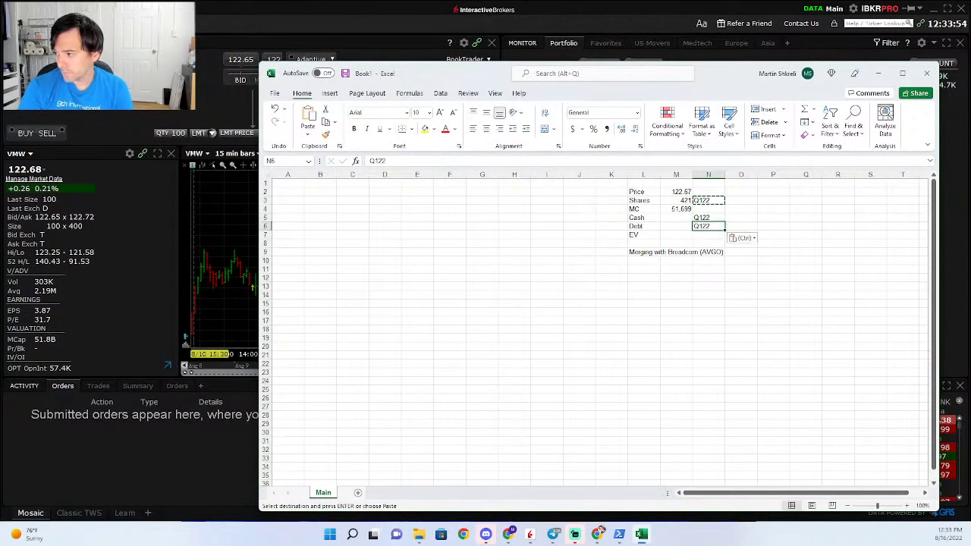
Right-align the quarter labels in N3:N6.
key(shift+Up)
key(shift+Up)
key(shift+Up)
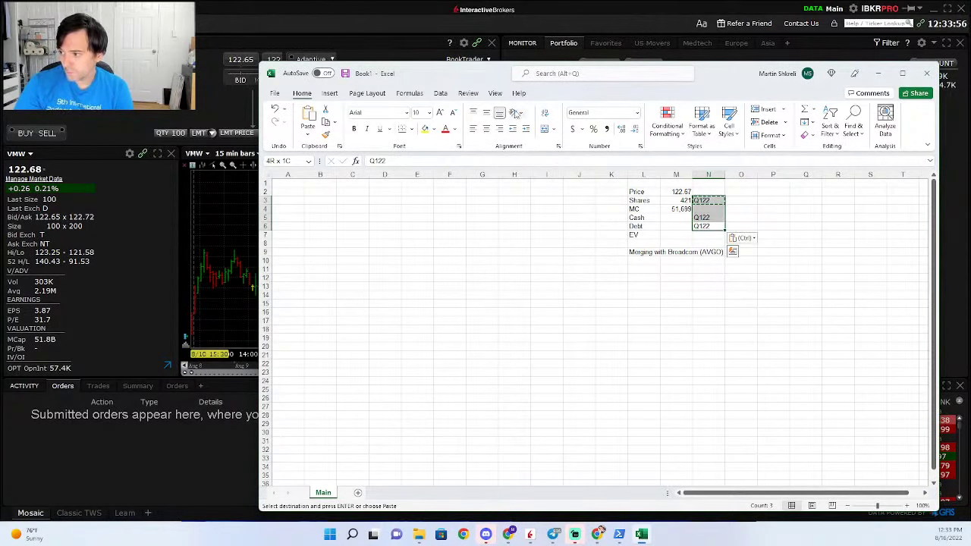
key(Escape)
Save the workbook as VMW in the models folder.
key(ctrl+s)
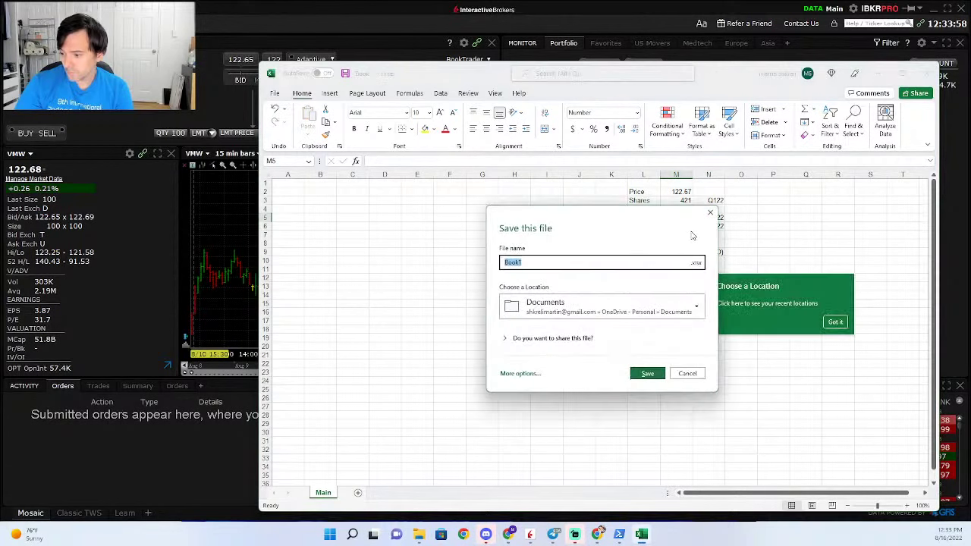
text(VMW)
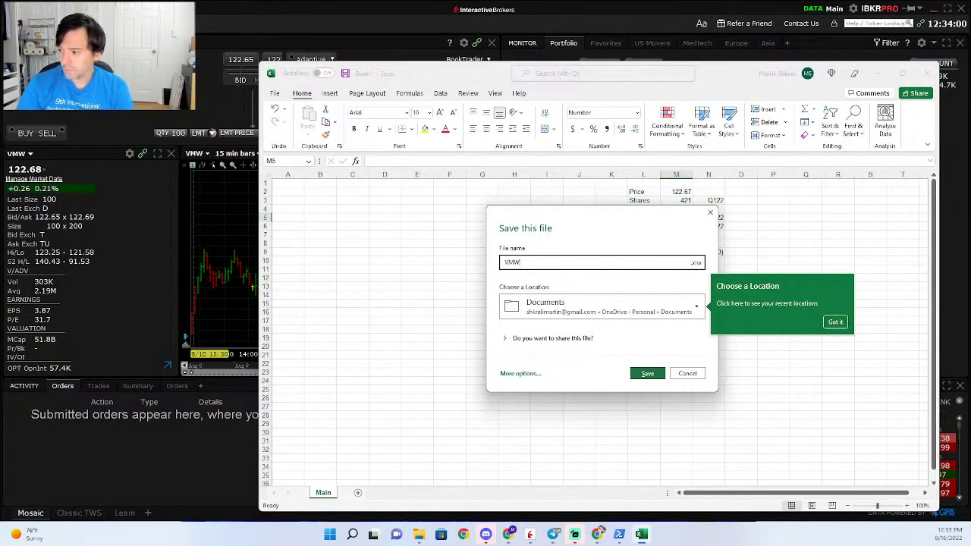
click(617, 302)
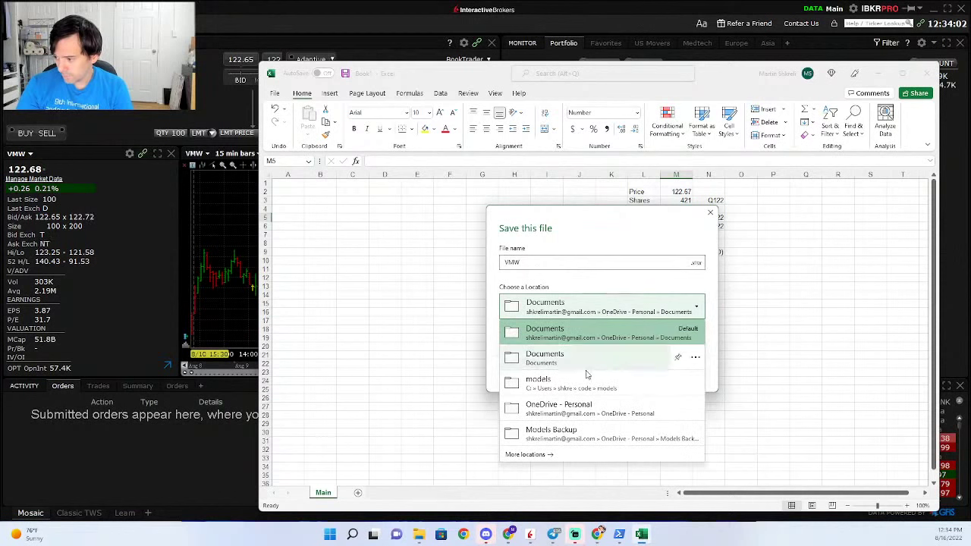
click(586, 378)
click(652, 373)
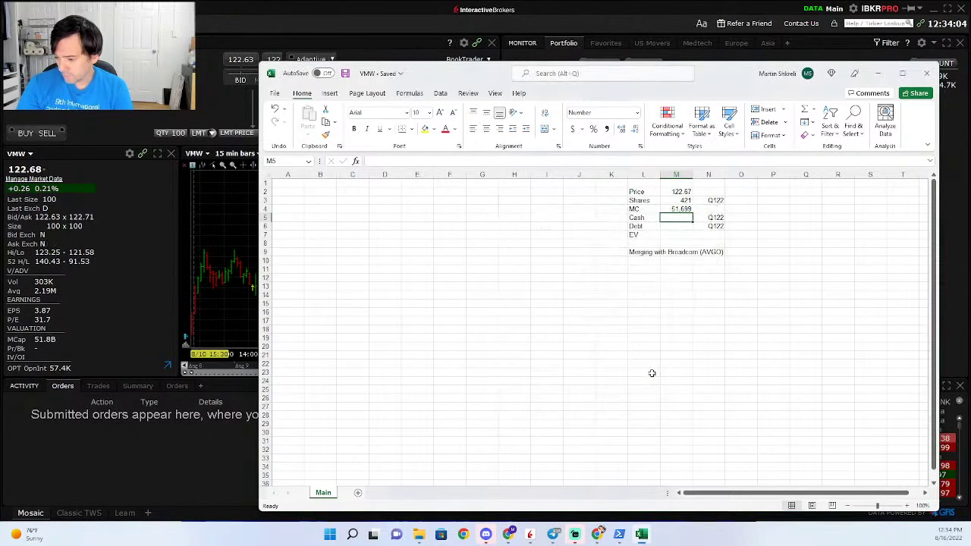
Enter 3719 as the cash in M5 and 11926 as the debt in M6.
click(598, 533)
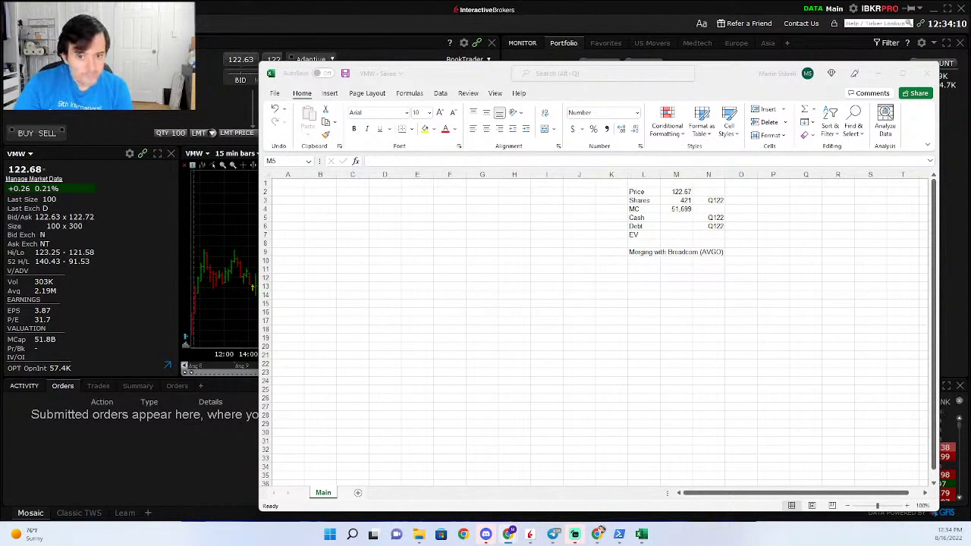
click(600, 530)
text(+)
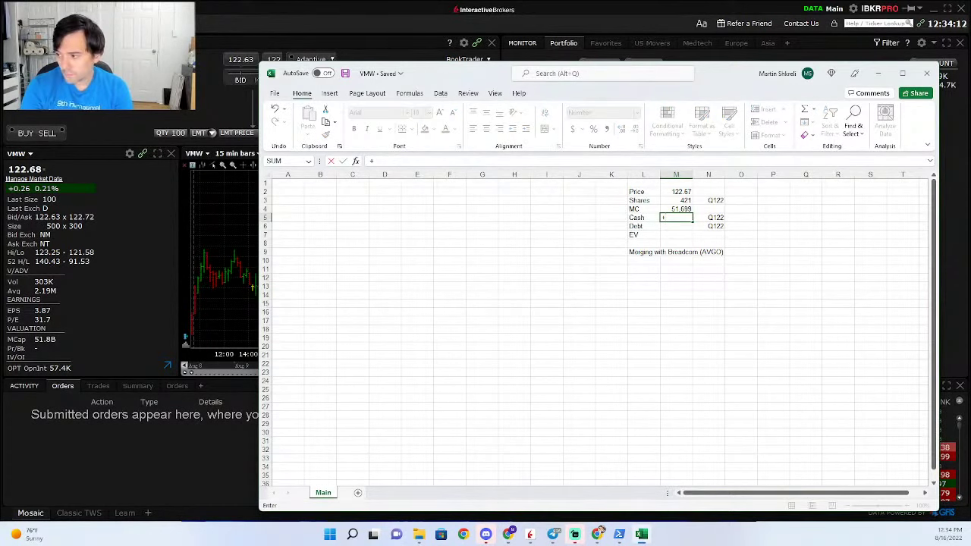
text(3719)
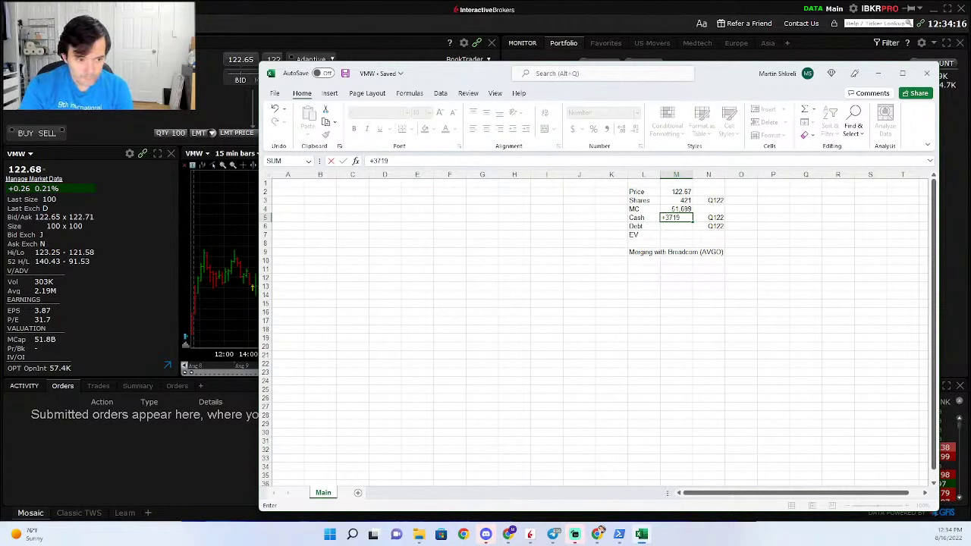
key(Return)
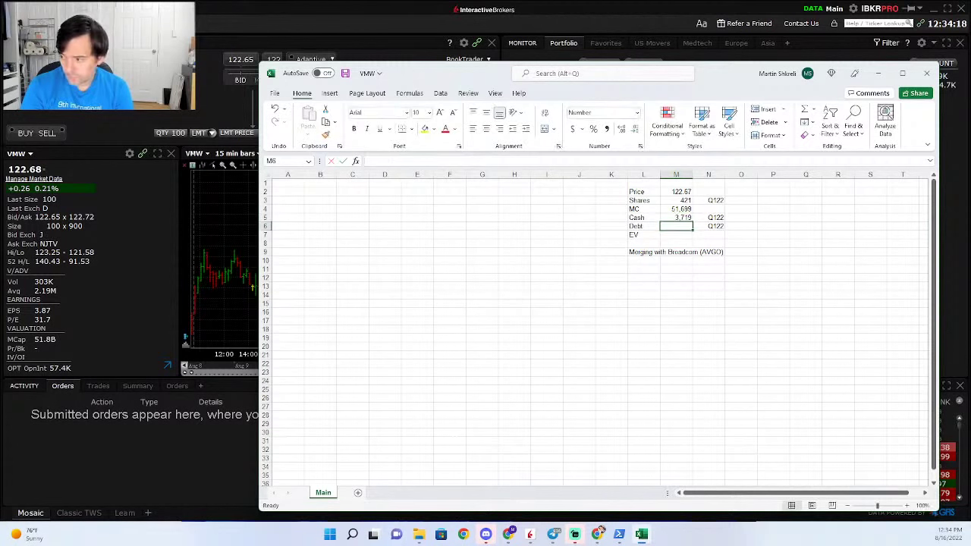
text(+11926)
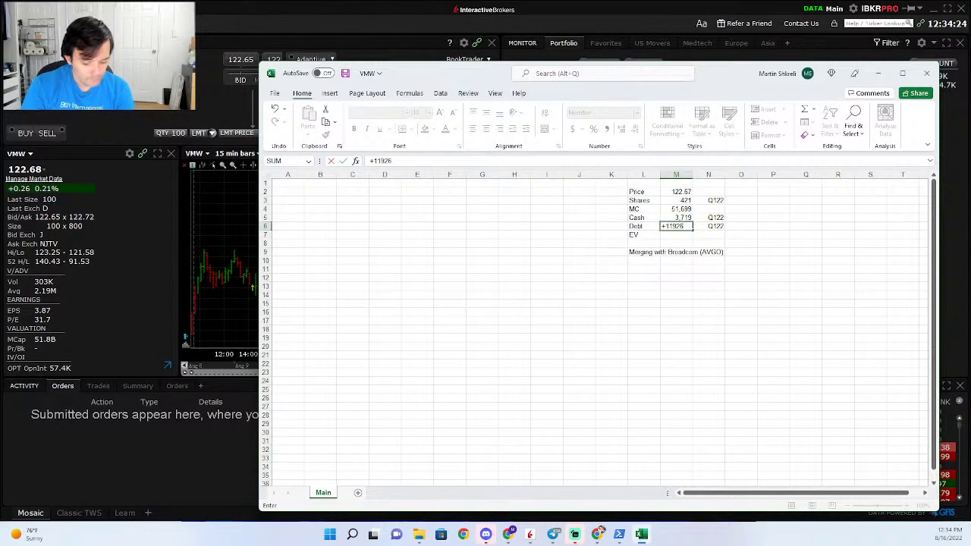
key(Return)
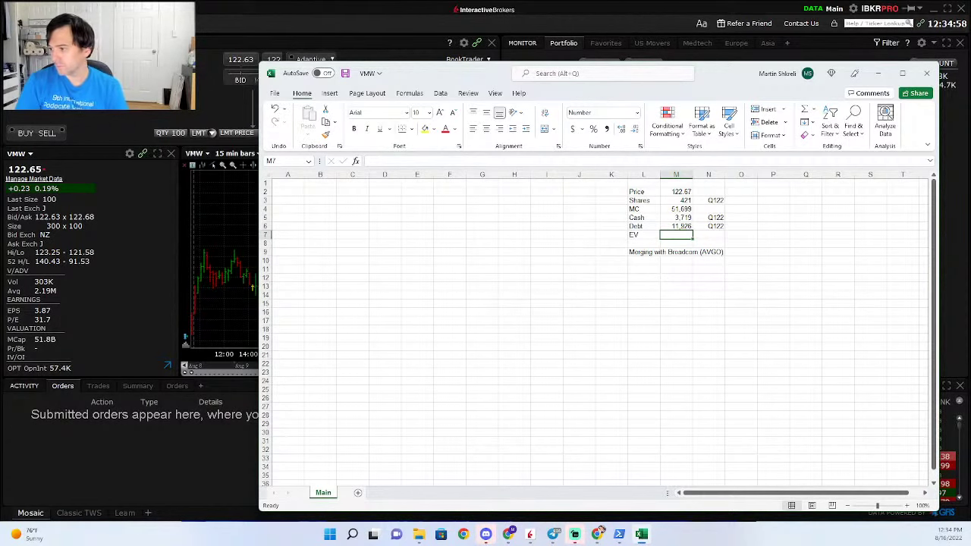
Calculate the enterprise value in M7 with a formula taking market cap minus cash plus debt.
text(=)
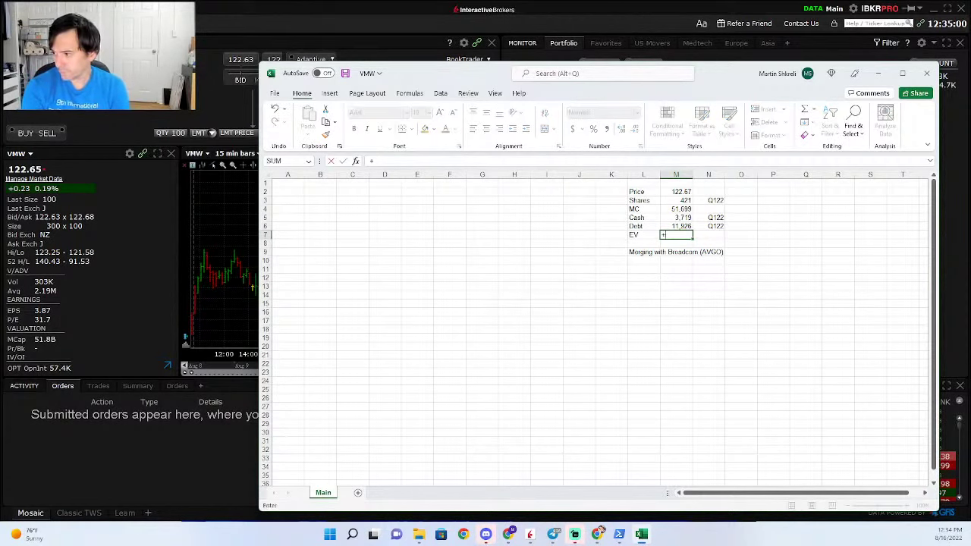
key(Up)
key(Up)
key(Up)
text(-)
key(Up)
key(Up)
text(+)
key(Up)
key(Return)
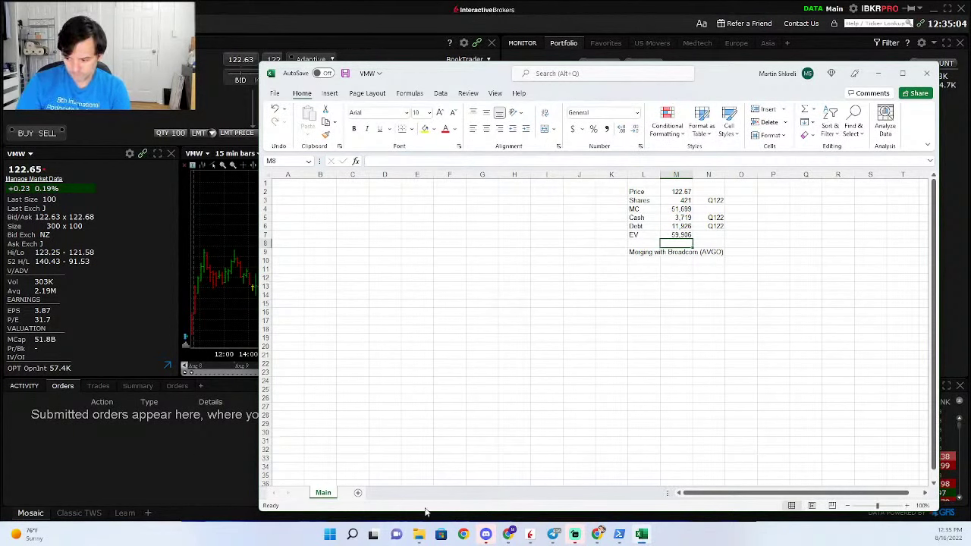
Add a new worksheet after Main and name it Model.
click(357, 492)
mouse_move(492, 529)
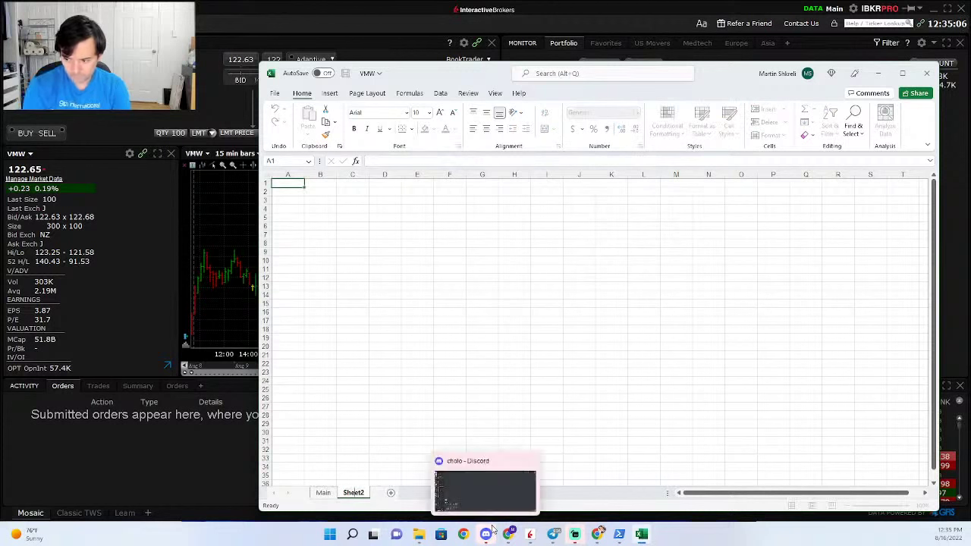
key(alt+h)
text(orMod)
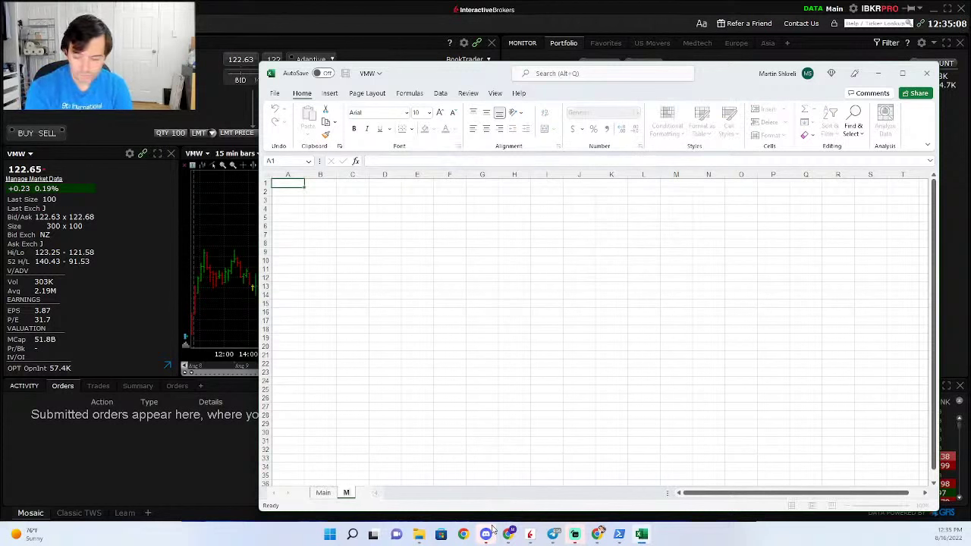
text(el)
key(Return)
Enter Main in A1 and the row label Revenue in B3 of the Model sheet.
text(Main)
key(Return)
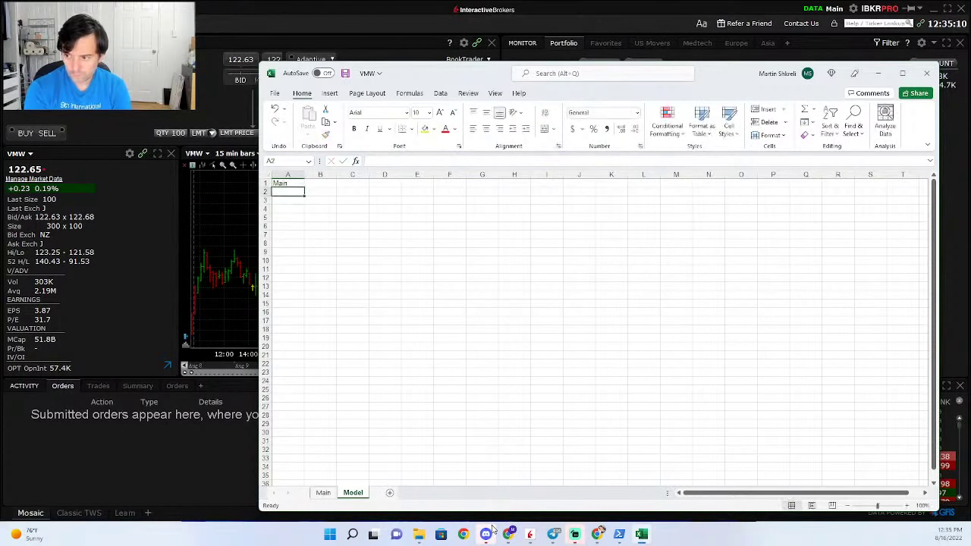
key(Down)
key(Right)
text(Revenue)
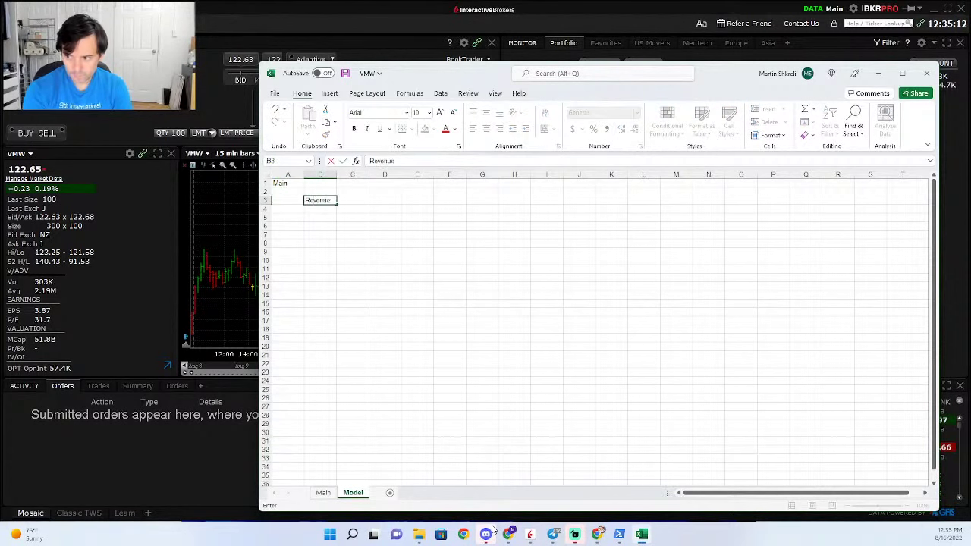
key(Tab)
Freeze the panes of the Model sheet at cell C3, keeping rows 1-2 and columns A-B fixed.
key(alt+w)
key(f)
key(f)
key(Up)
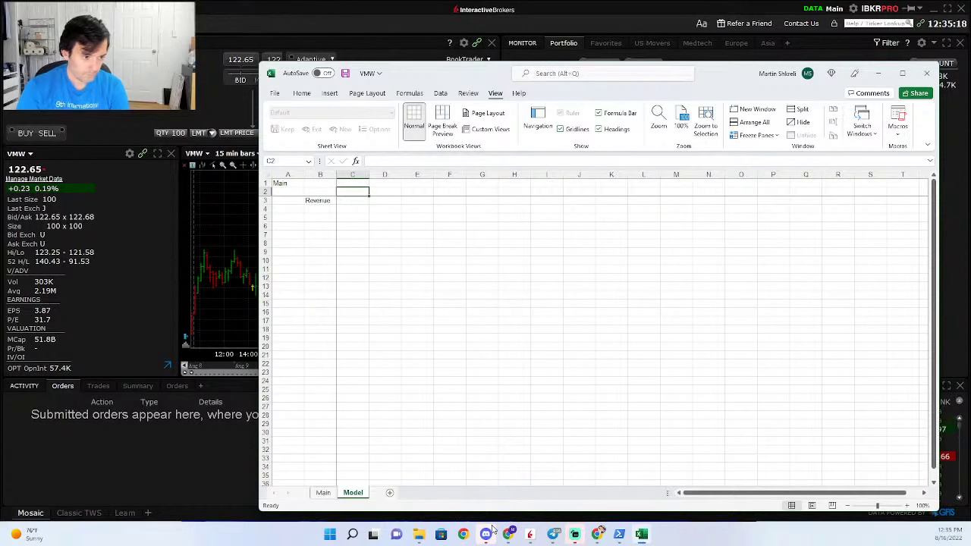
click(492, 529)
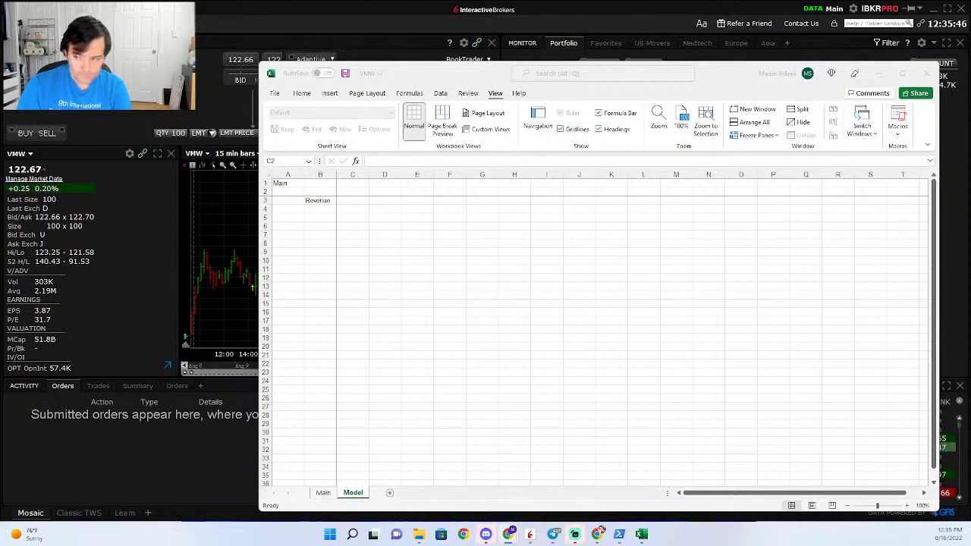
Narrow column A and turn the Main label in A1 into a hyperlink to a place in this document.
click(279, 183)
drag(304, 173, 290, 173)
key(ctrl+k)
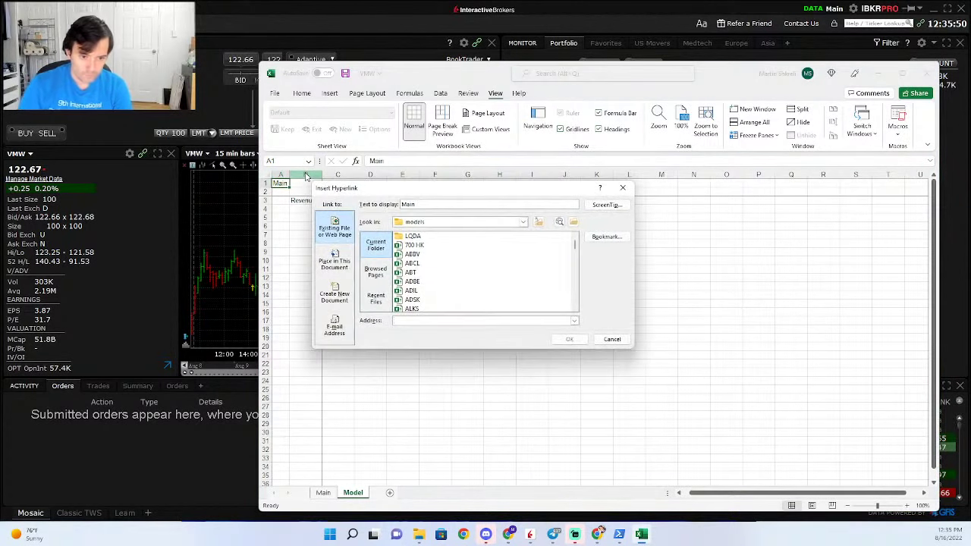
click(335, 263)
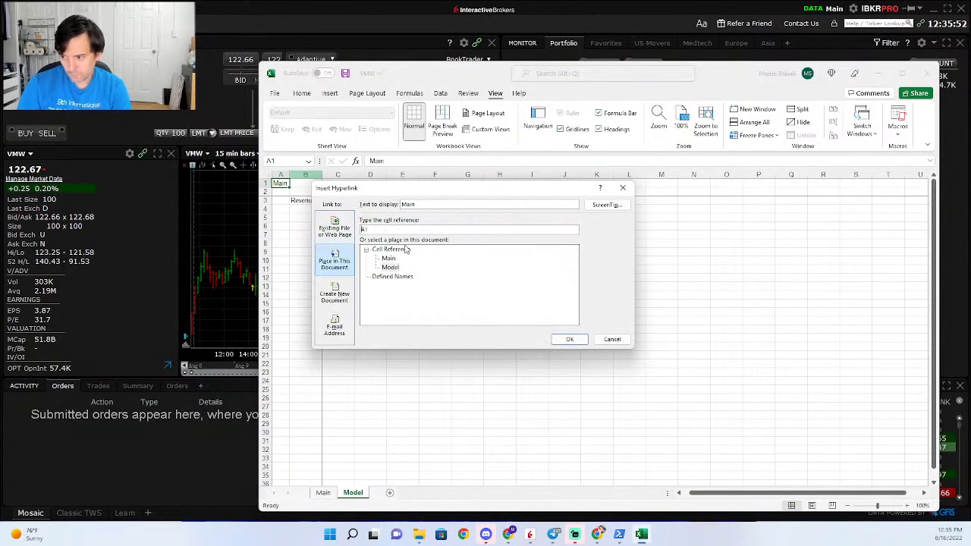
double_click(389, 267)
Enter the quarter headers FYQ122 in C2 and FYQ222 in D2.
click(334, 191)
text(FY)
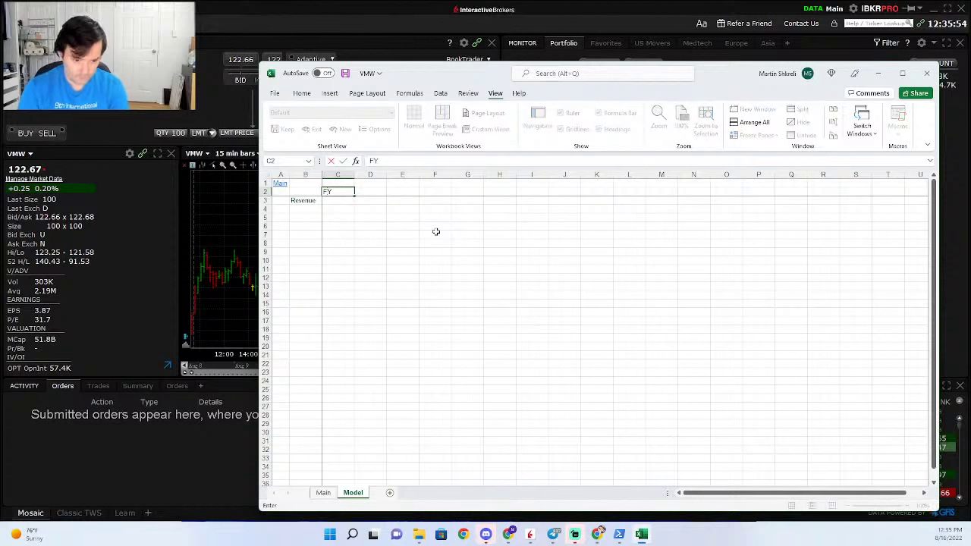
text(Q122)
key(Tab)
text(FY)
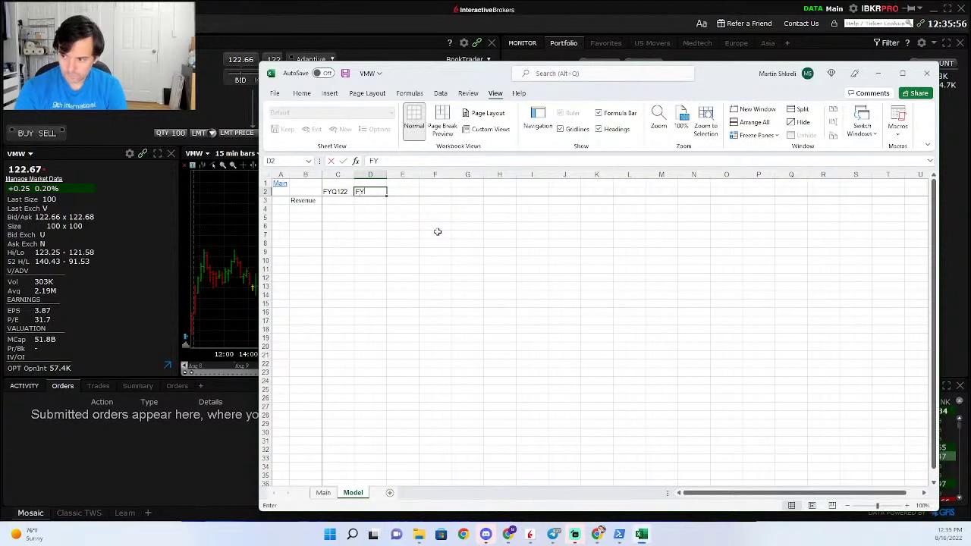
text(Q222)
key(Tab)
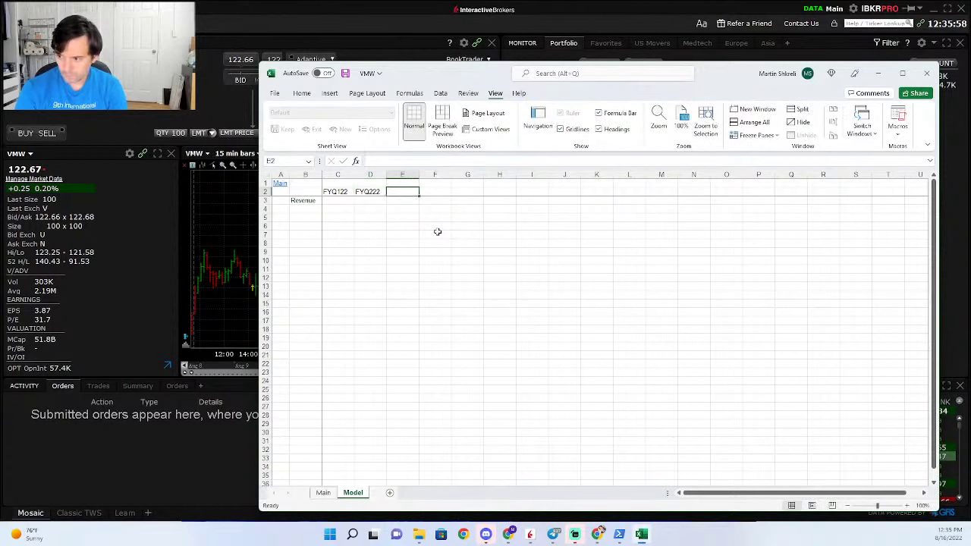
key(Left)
key(F2)
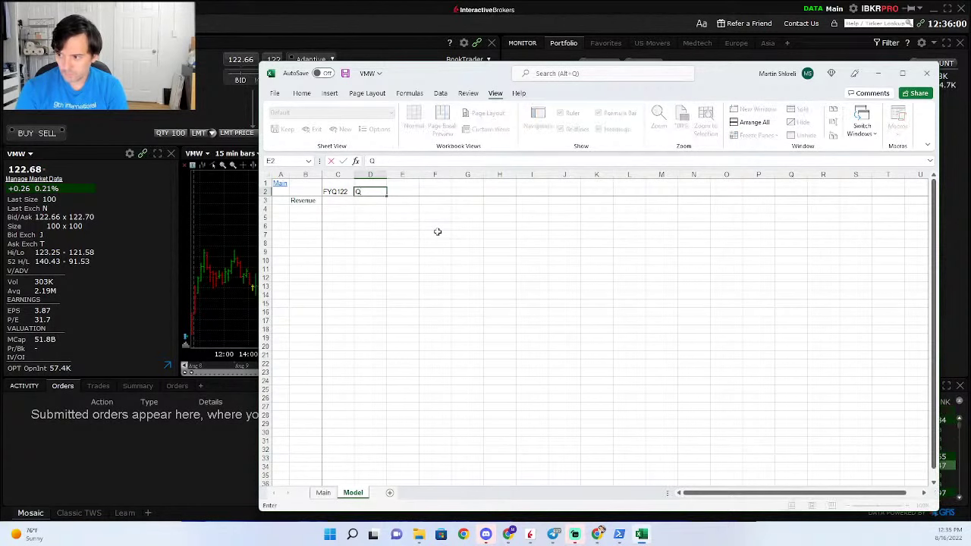
key(Escape)
key(ctrl+1)
key(Escape)
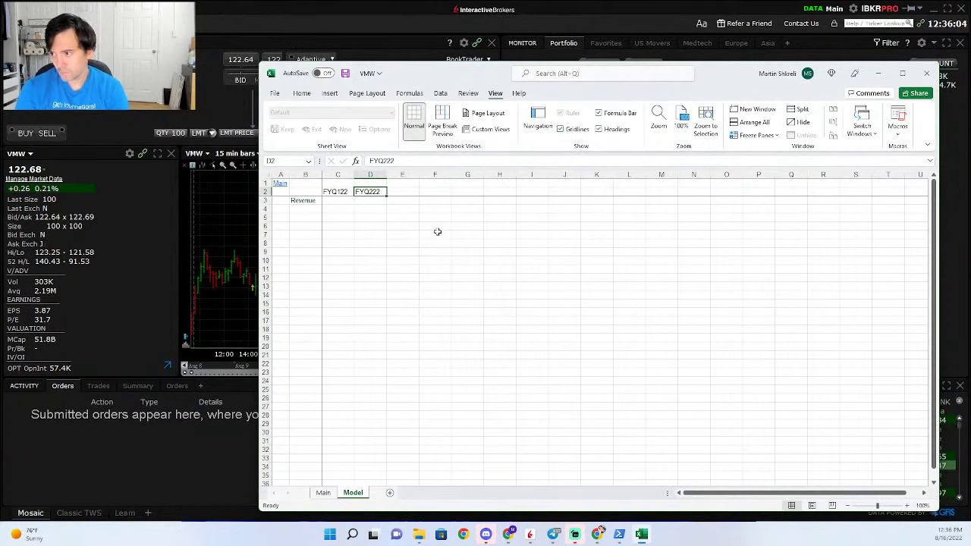
key(F2)
key(Escape)
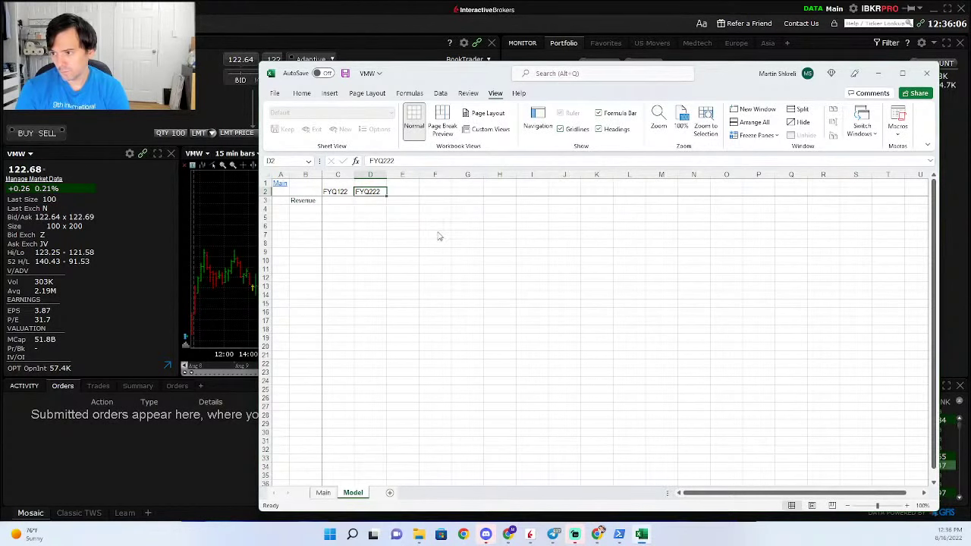
key(ctrl+1)
key(Escape)
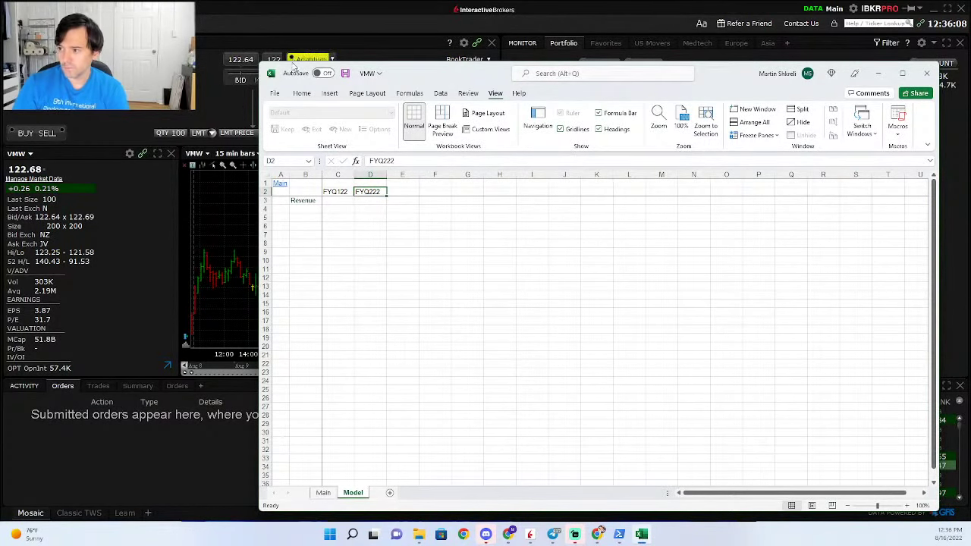
click(301, 93)
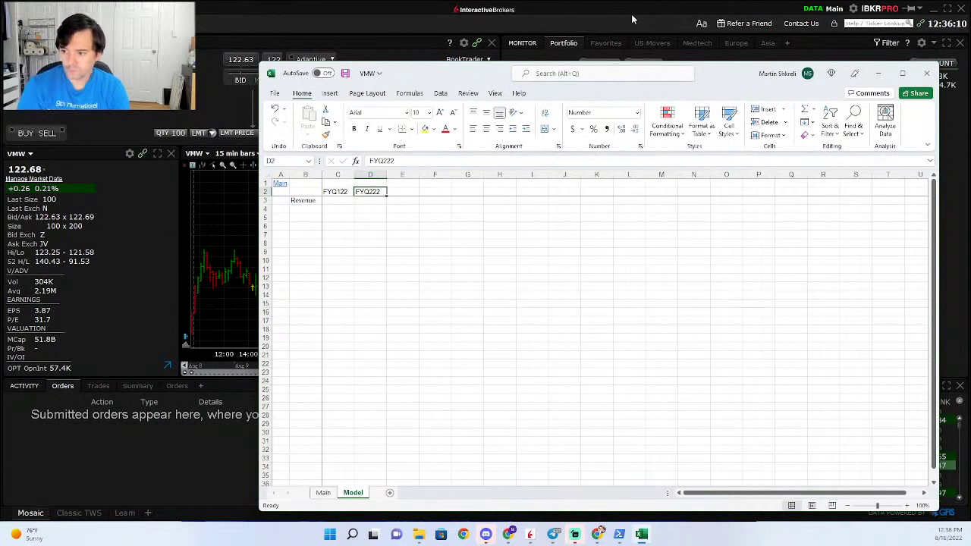
Enter the quarter header FYQ322 in E2.
key(Right)
text(FYQ322)
key(Right)
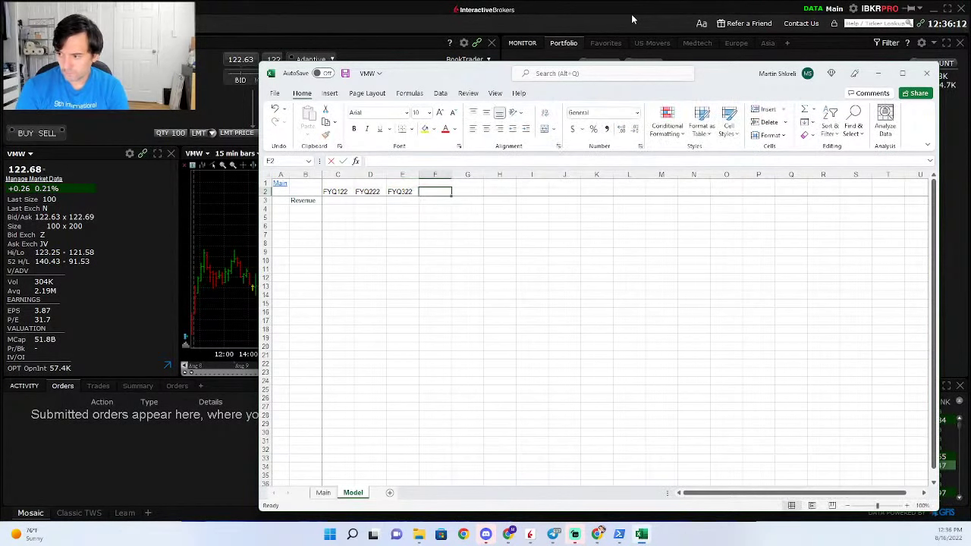
text(FYQ)
key(Escape)
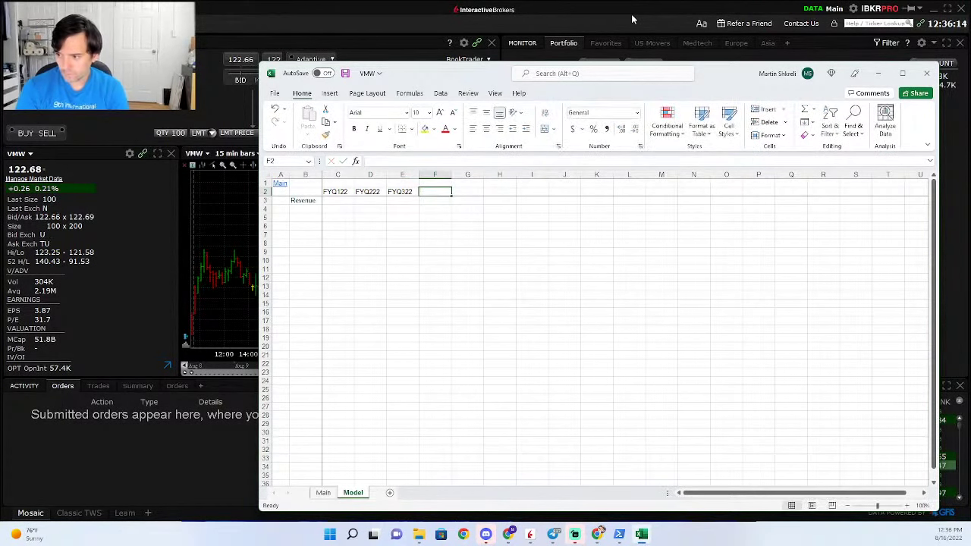
Change the quarter header in C2 to FQ122.
key(Left)
key(Left)
key(Left)
key(F2)
key(Left)
key(Left)
key(Left)
key(Left)
key(BackSpace)
key(Tab)
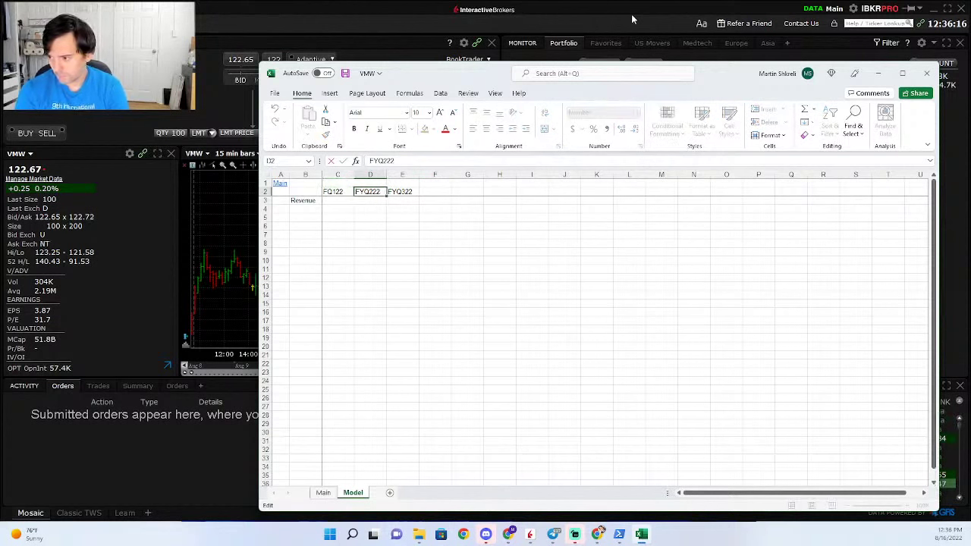
Remove the Y from the quarter headers in D2 and E2 so they read FQ222 and FQ322.
key(F2)
key(Left)
key(Left)
key(Left)
key(Left)
key(BackSpace)
key(Tab)
key(F2)
key(Left)
key(Left)
key(Left)
key(Left)
key(BackSpace)
key(Tab)
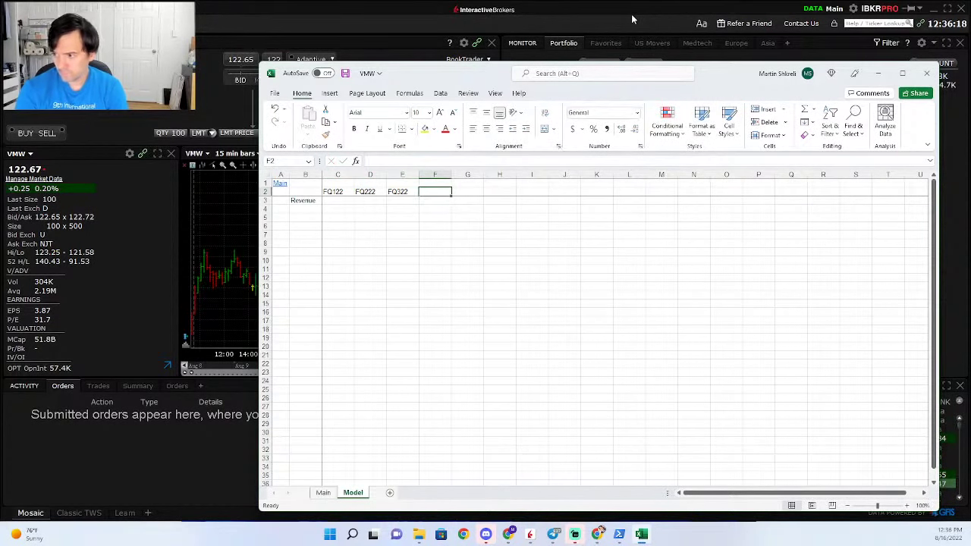
Continue the quarter headers in F2 through J2 with FQ422, FQ123, FQ223, FQ323 and FQ423.
text(FQ422)
key(Tab)
text(FQ123)
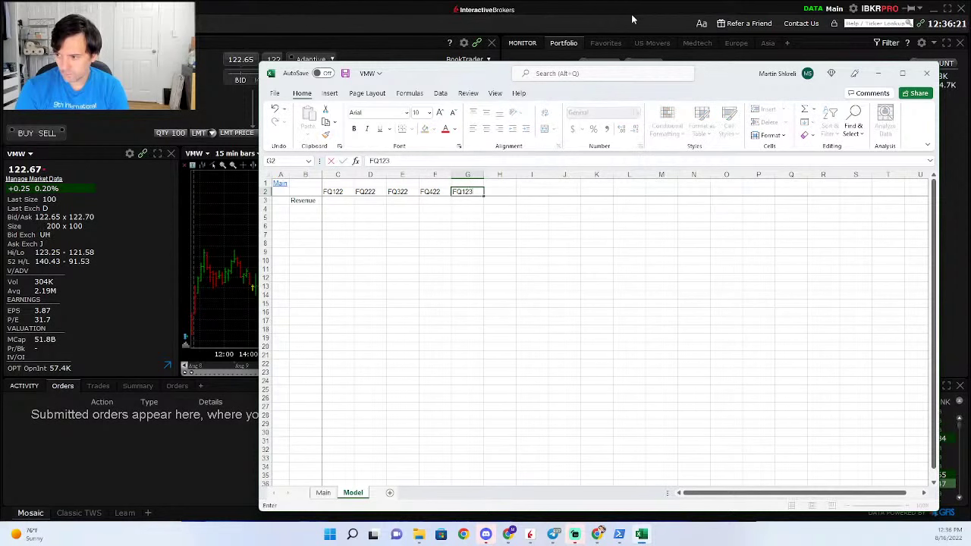
key(Tab)
text(FQ)
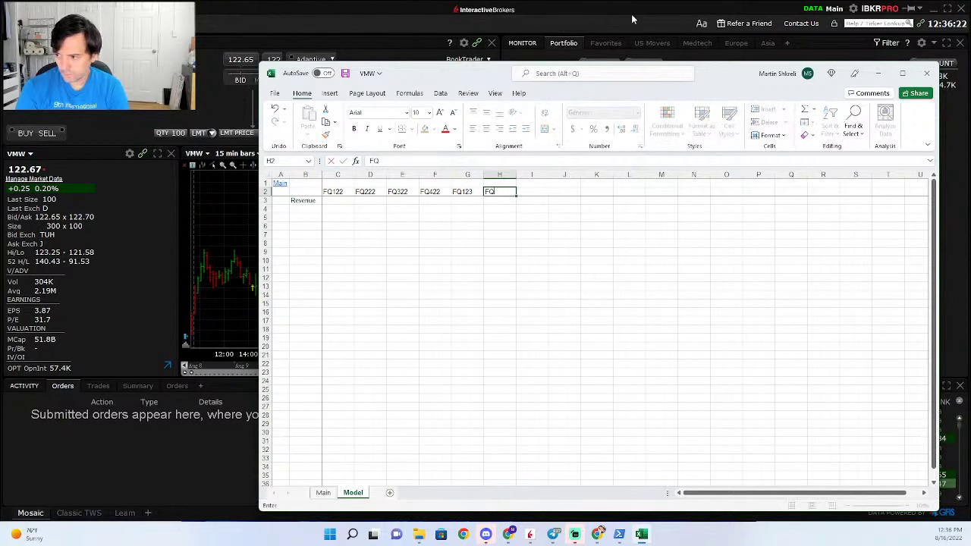
text(223)
key(Tab)
text(FQ)
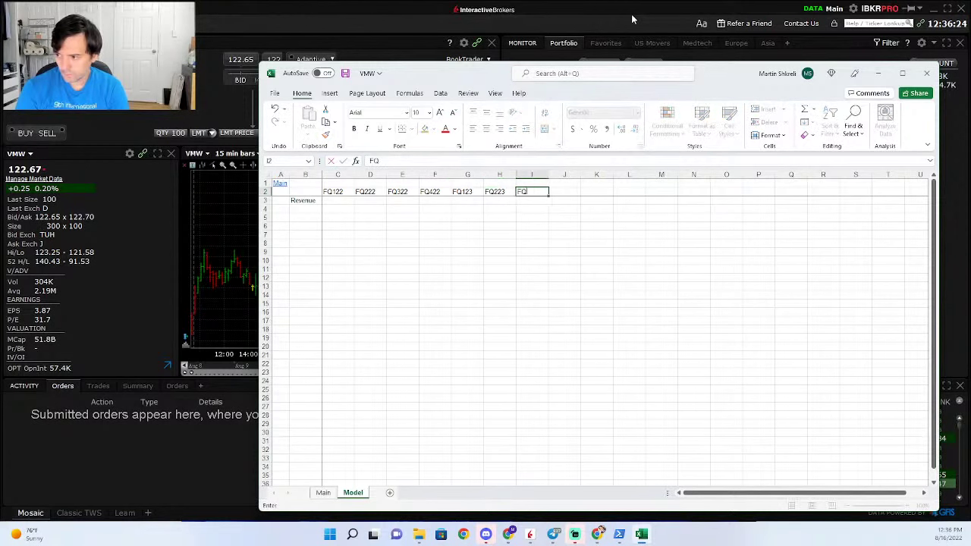
text(323)
key(Tab)
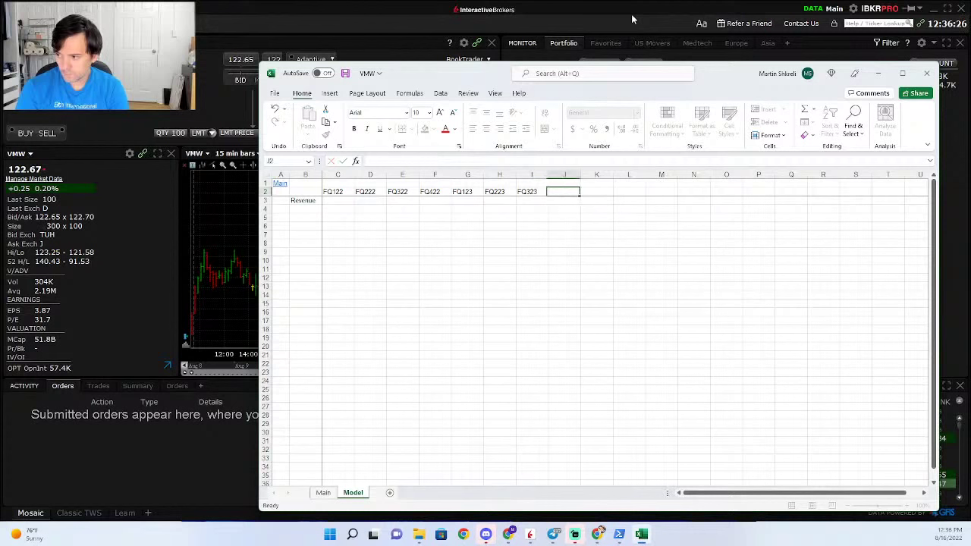
text(FQ423)
key(ctrl+Return)
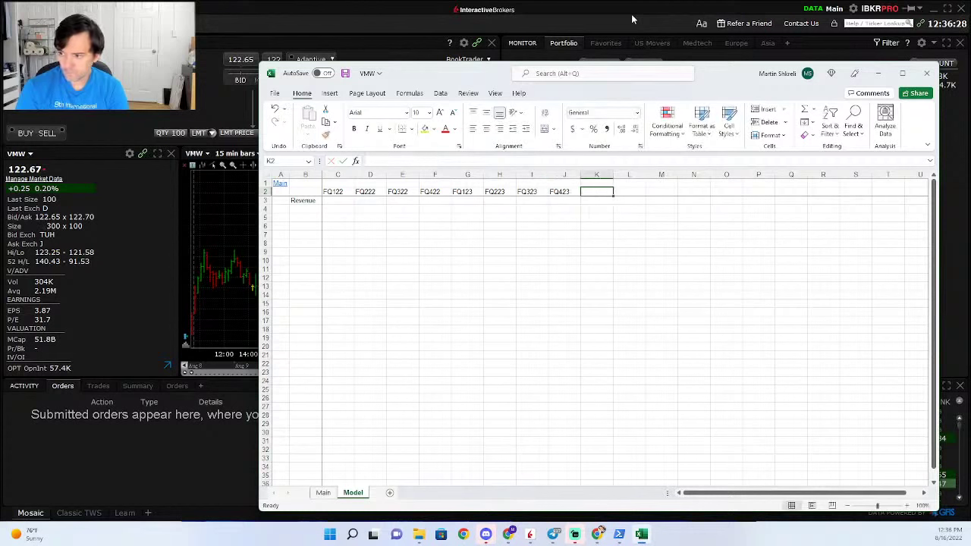
Right-align columns C through J, which hold the quarter headers.
key(ctrl+space)
key(shift+Left)
key(shift+Left)
key(shift+Left)
key(shift+Left)
key(shift+Left)
key(shift+Left)
key(shift+Left)
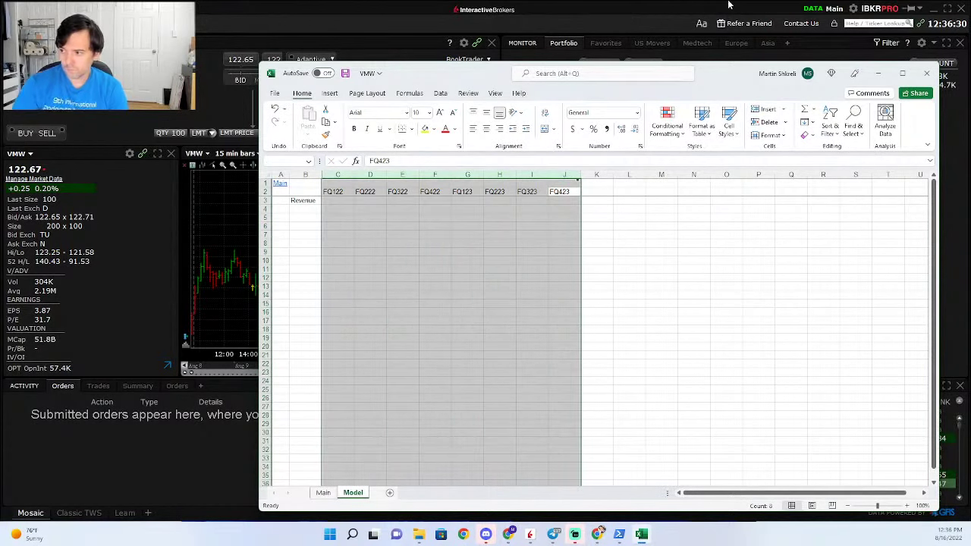
click(498, 130)
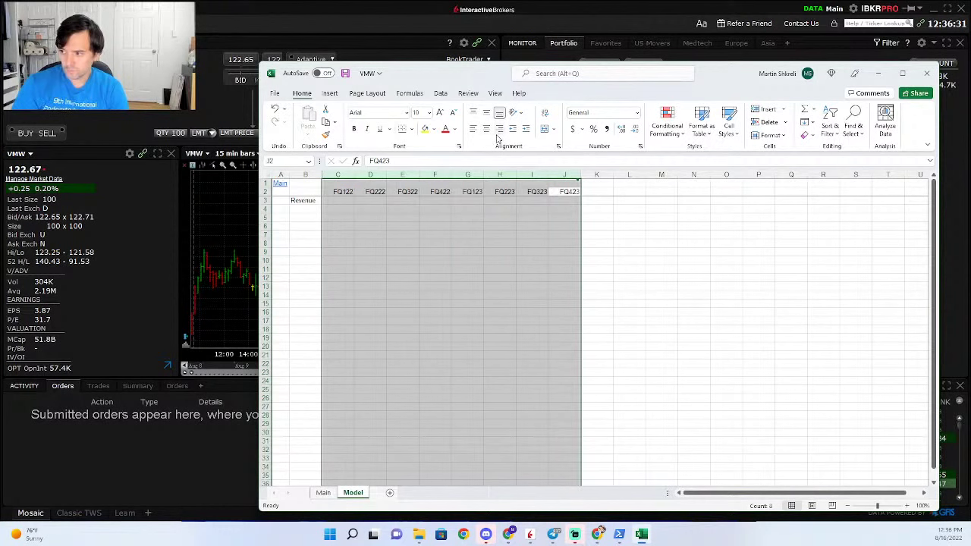
Enter the fiscal-year headers FY20, FY21, FY22, FY23, FY24 and FY25 in L2 through Q2.
click(648, 191)
key(Left)
text(FY20)
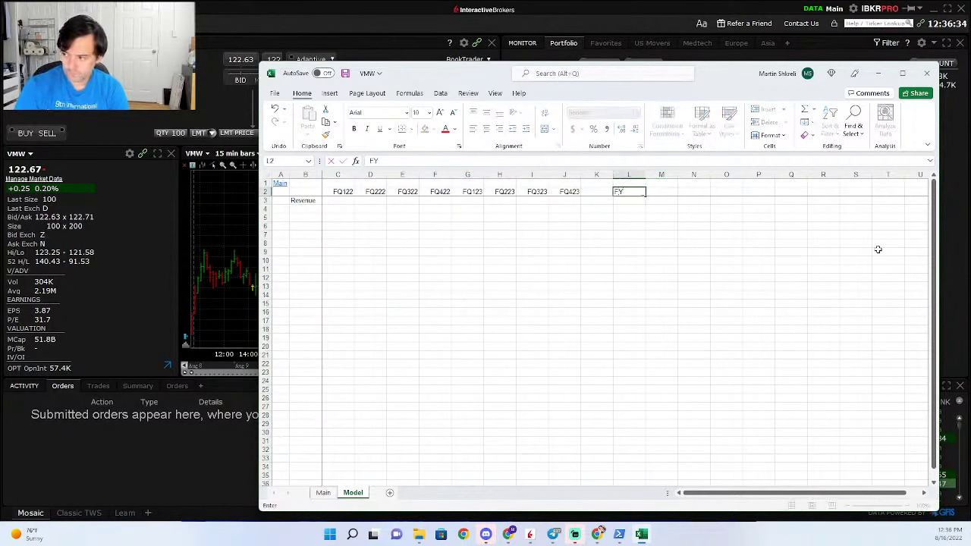
key(Tab)
text(FY21)
key(Tab)
text(FY22)
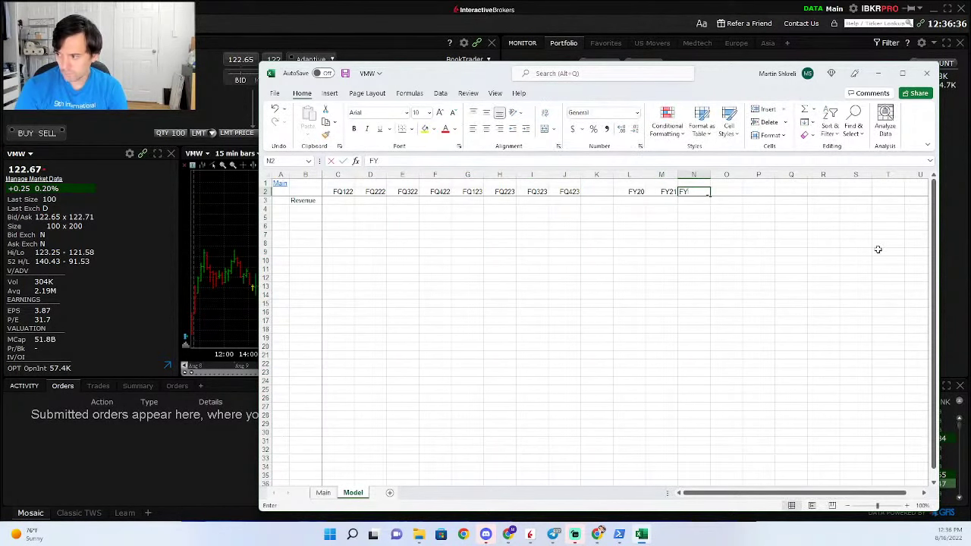
key(Tab)
text(FY23)
key(Tab)
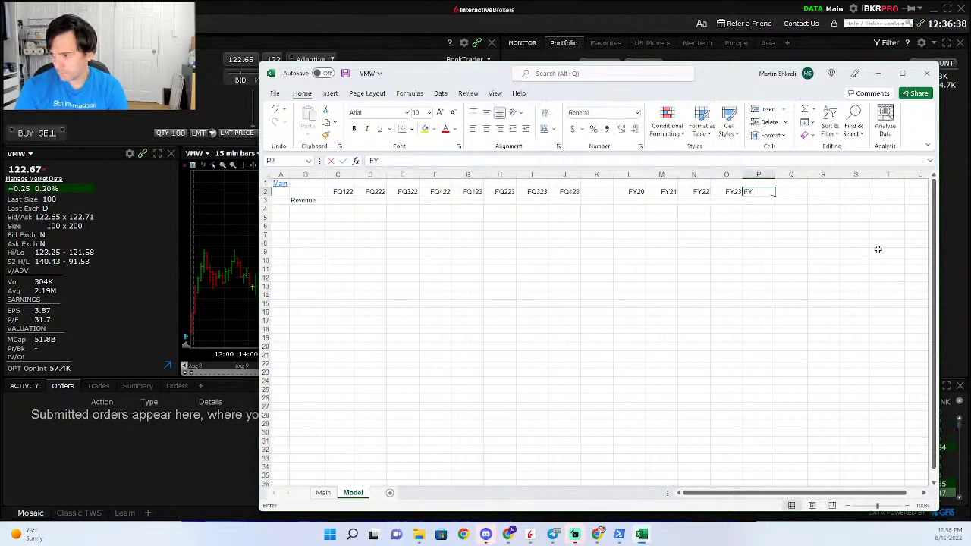
text(FY24)
key(Tab)
text(FY25)
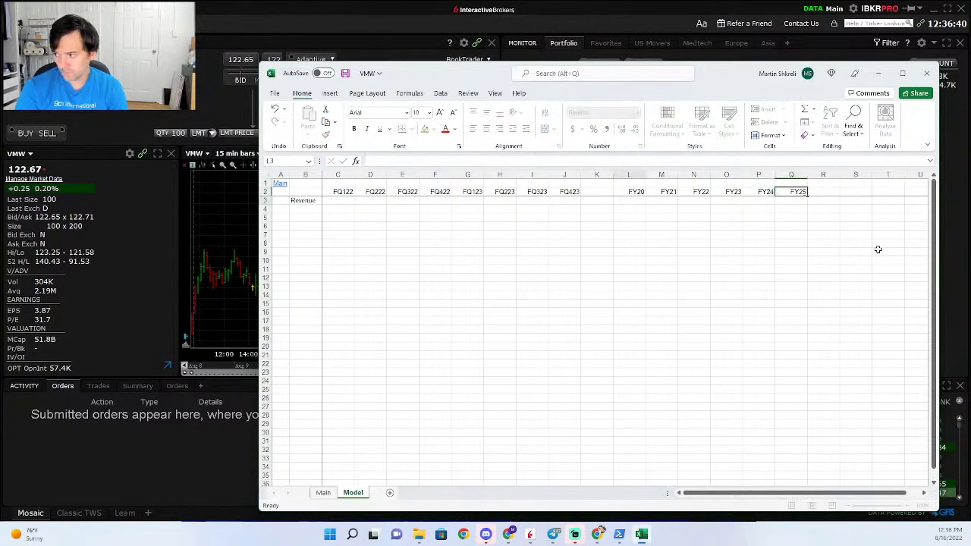
key(Return)
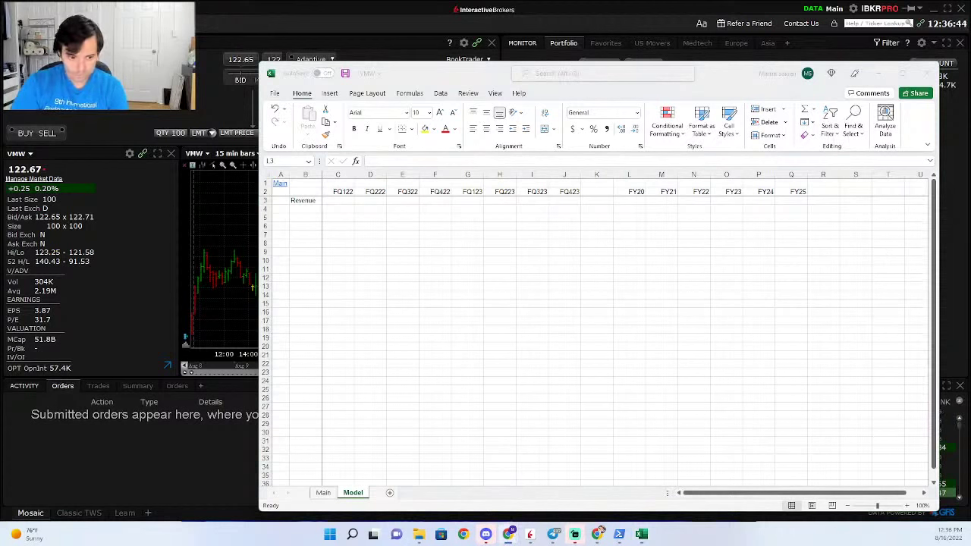
Insert a blank row above the period headers in row 2.
key(shift+space)
key(shift+Up)
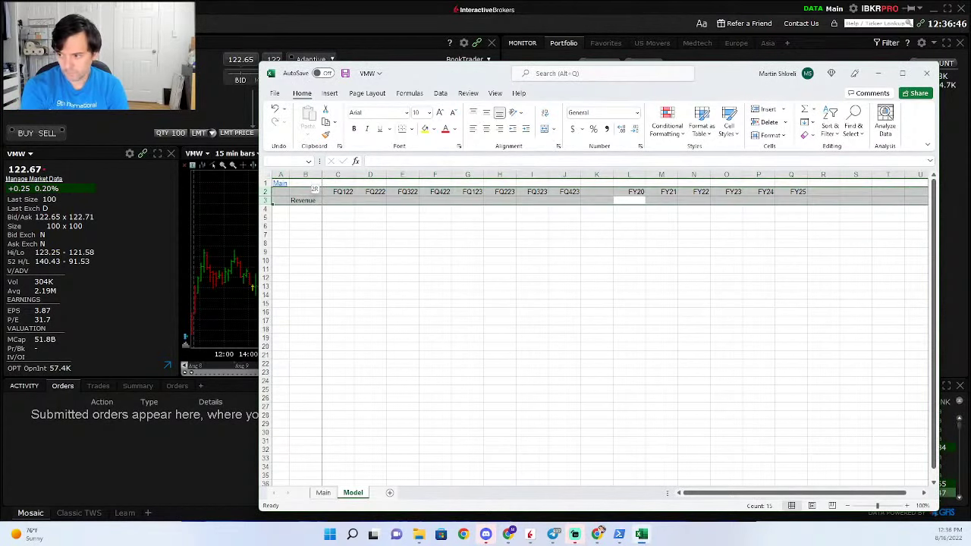
key(Up)
key(shift+space)
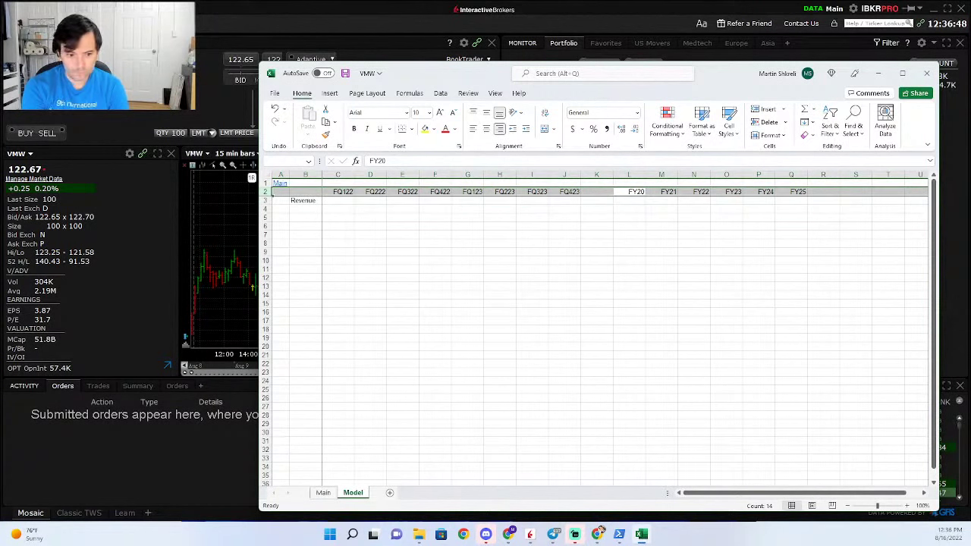
key(ctrl+shift+plus)
Enter the quarter-end date 4/29/2022 in G2, above the FQ123 header.
key(Left)
key(Left)
key(Left)
key(Left)
key(Left)
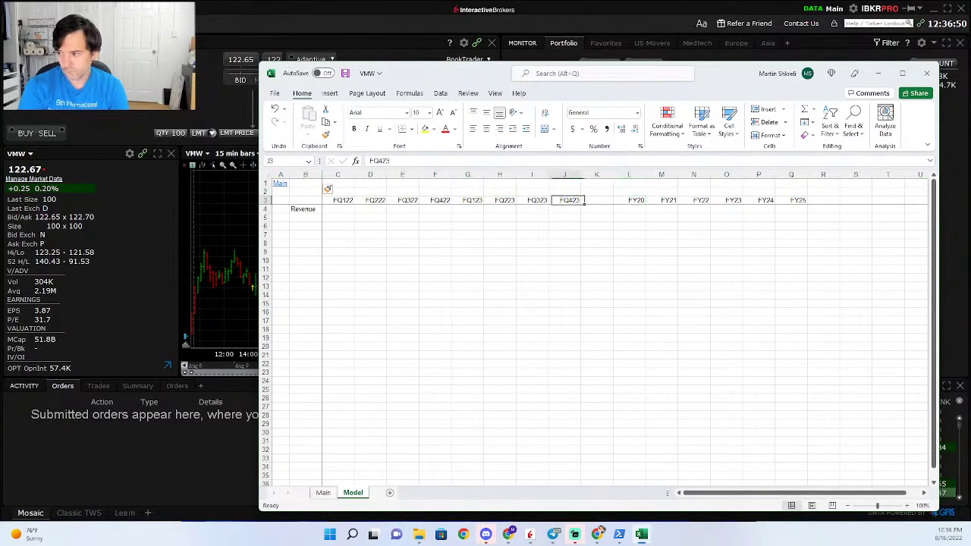
key(Up)
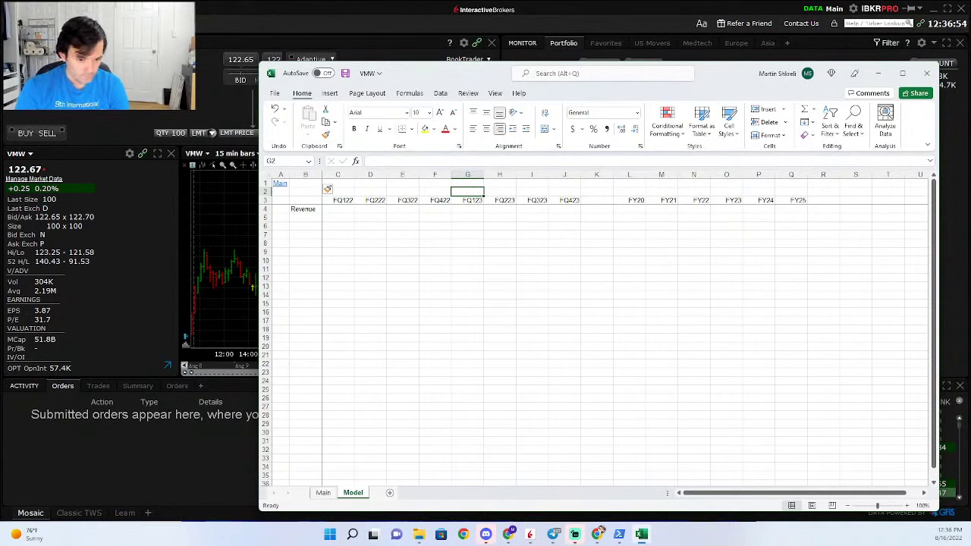
click(599, 531)
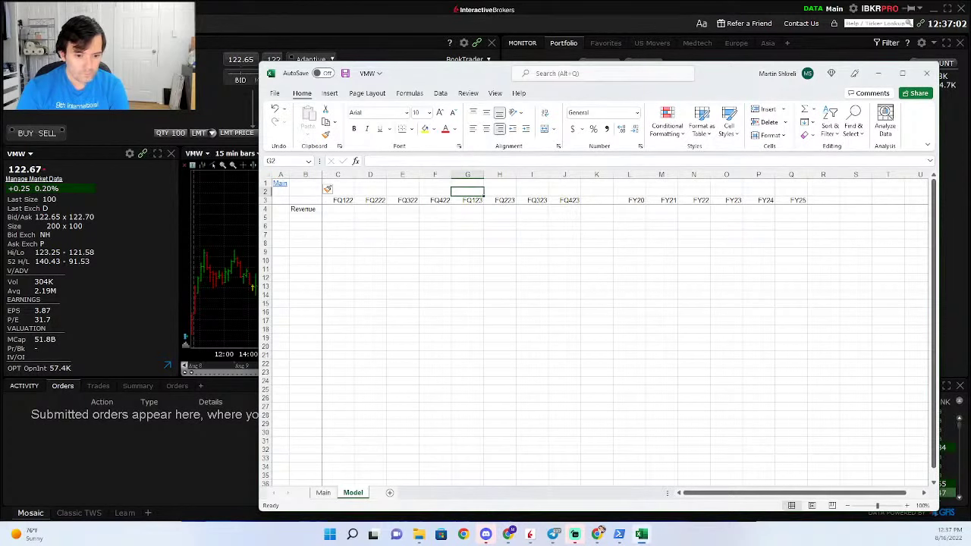
text(4/29/22)
Enter the quarter-end date 4/30/2021 in C2, above the FQ122 header.
click(384, 191)
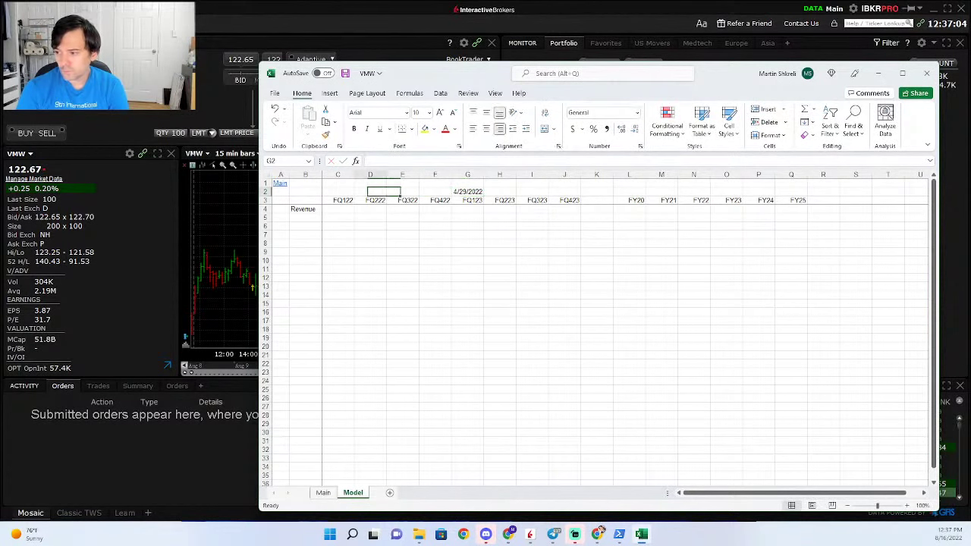
click(337, 191)
text(4/30/21)
key(Tab)
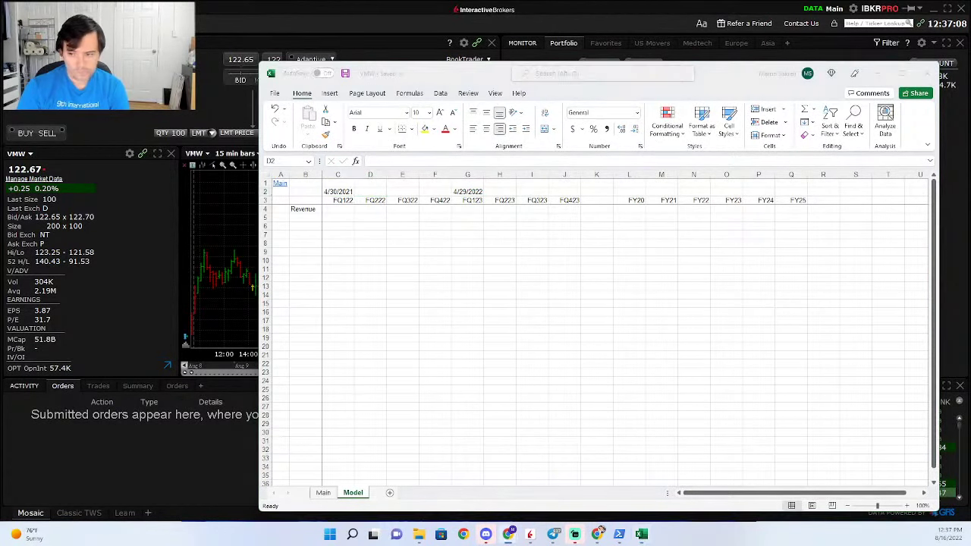
Replace the Revenue label in B4 with License, and add Subscription, Services and Revenue in B5 through B7.
click(641, 534)
click(306, 209)
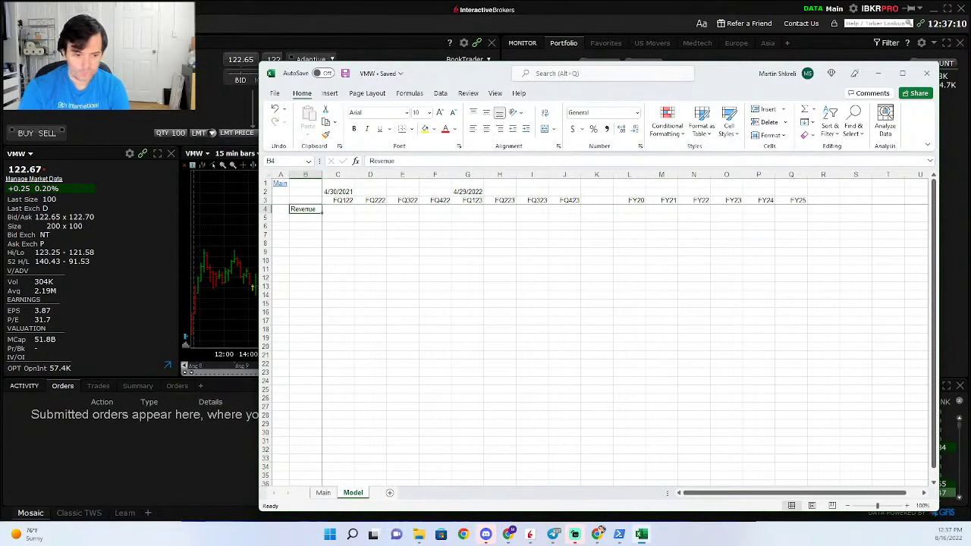
text(license)
key(Return)
text(SubscriptionSe)
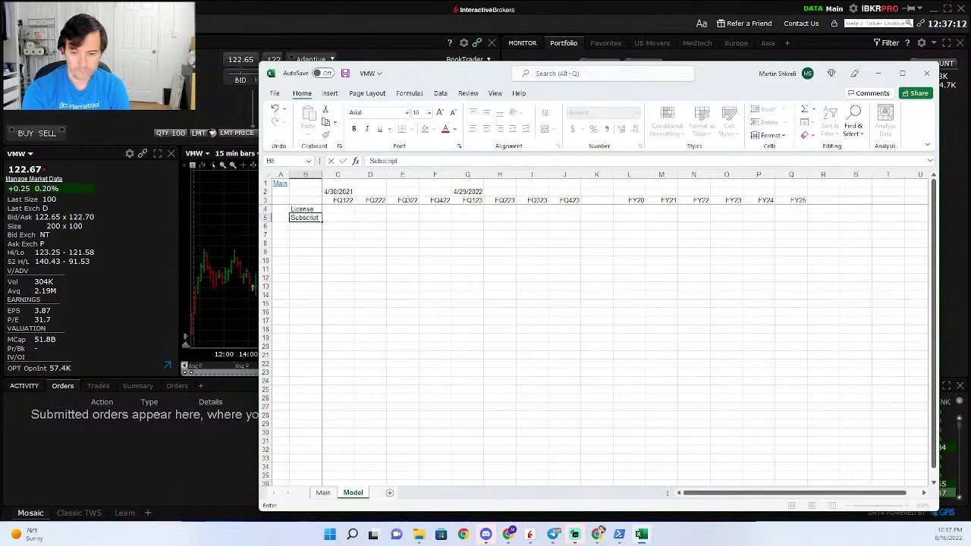
key(BackSpace)
key(BackSpace)
key(Return)
text(Services)
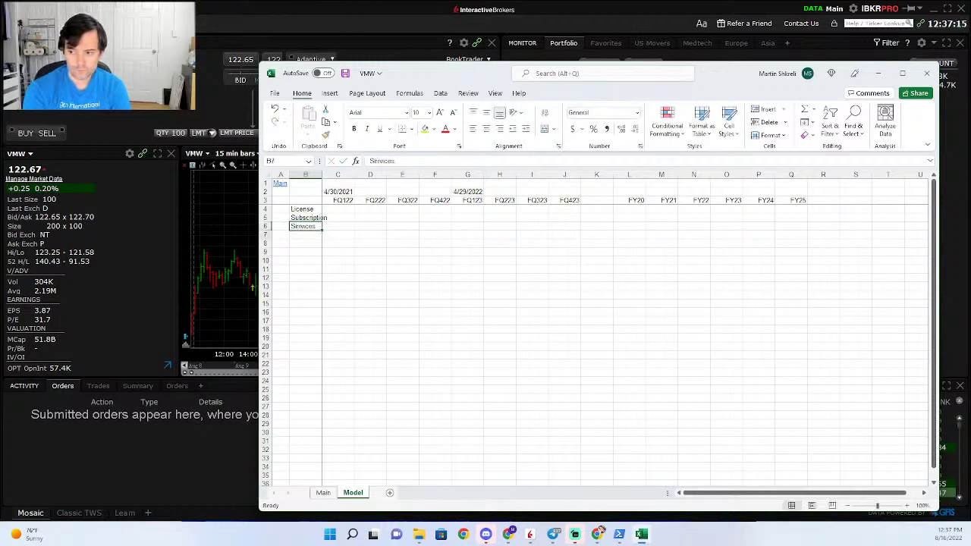
key(Return)
text(Revenue)
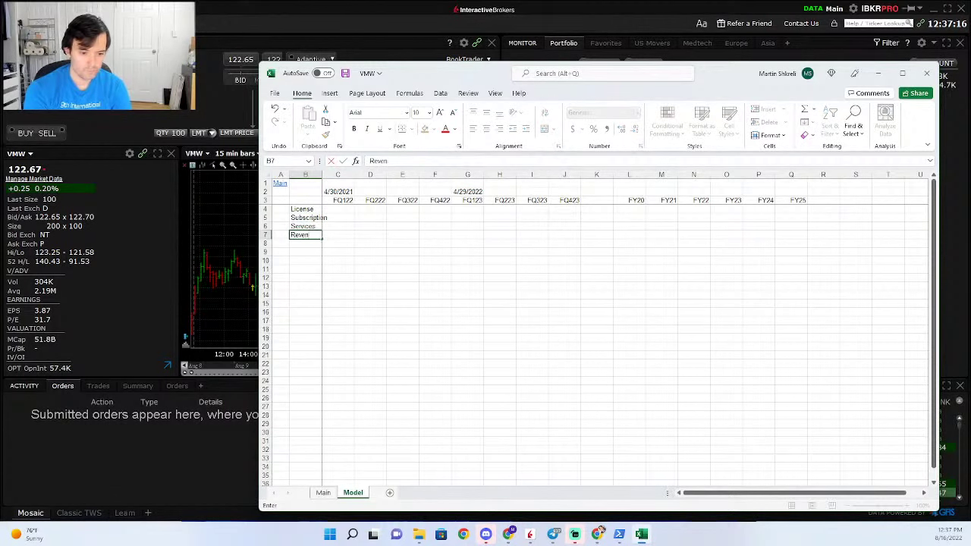
key(Tab)
Enter the FQ122 figures in column C: License 646, Subscription 741, Services 1607 and Revenue 2994.
key(Up)
key(Up)
key(Up)
text(646)
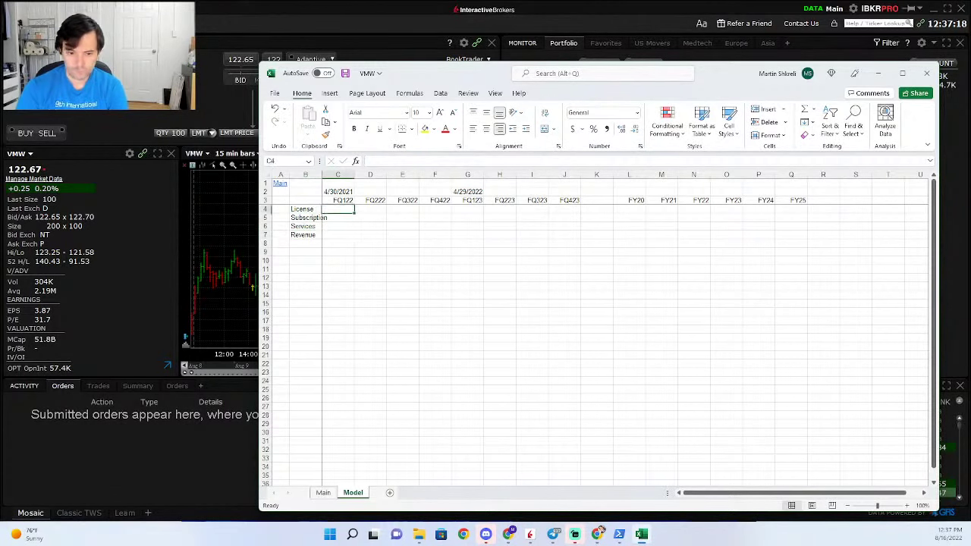
key(Return)
text(741)
key(Return)
text(1607)
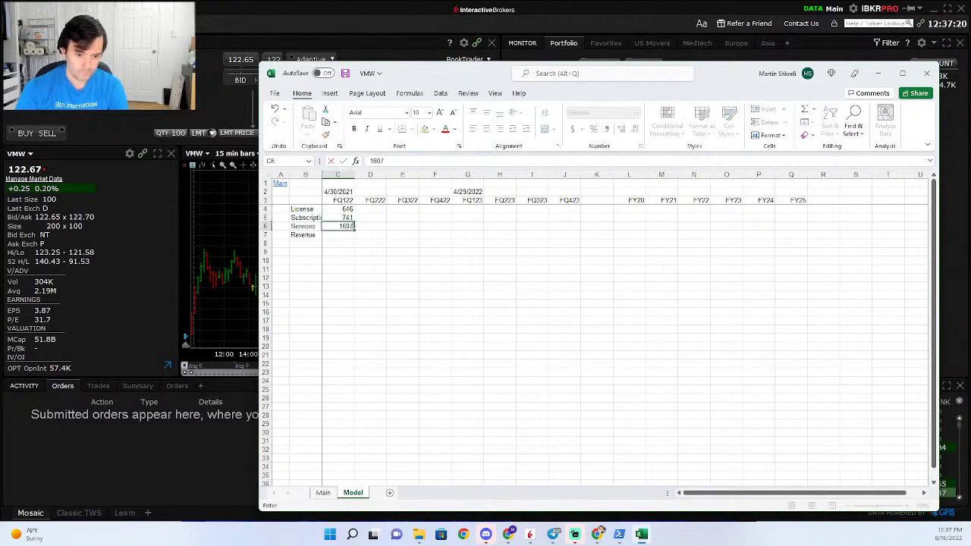
key(Return)
text(2994)
key(Return)
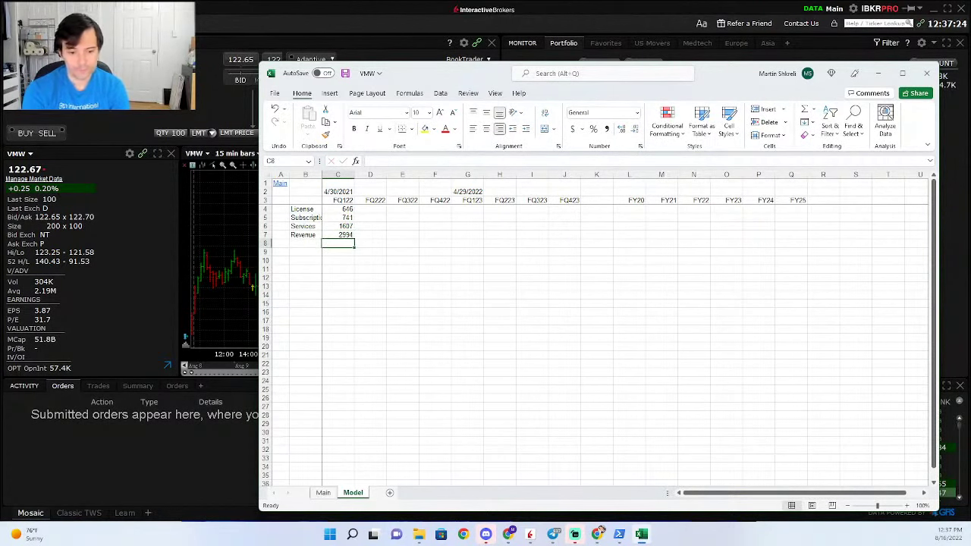
Replace the typed FQ122 revenue in C7 with the formula =SUM(C4:C6).
key(Up)
text(=sum()
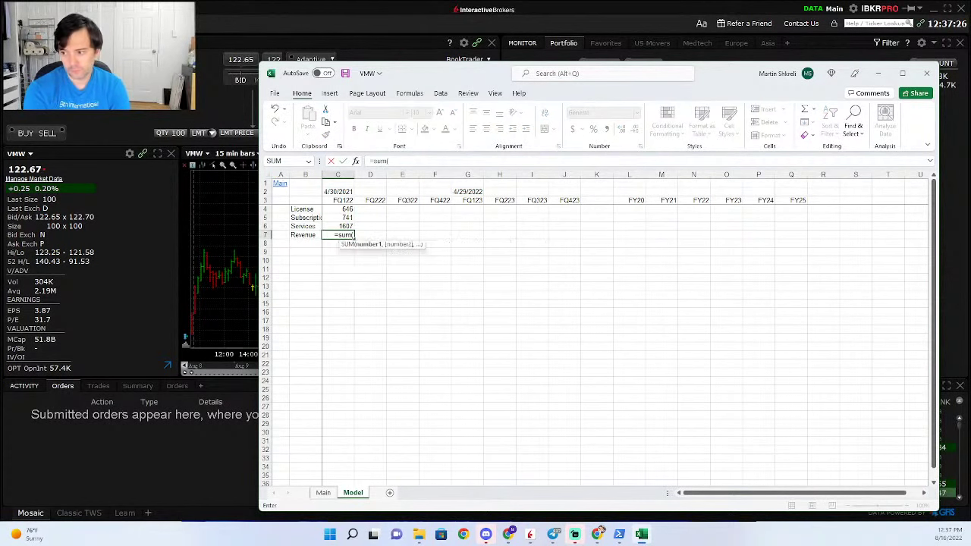
key(Up)
key(shift+Up)
key(shift+Up)
key(Return)
Copy the revenue sum formula from C7 across to G7.
key(Up)
key(shift+Right)
key(shift+Right)
key(shift+Right)
key(shift+Right)
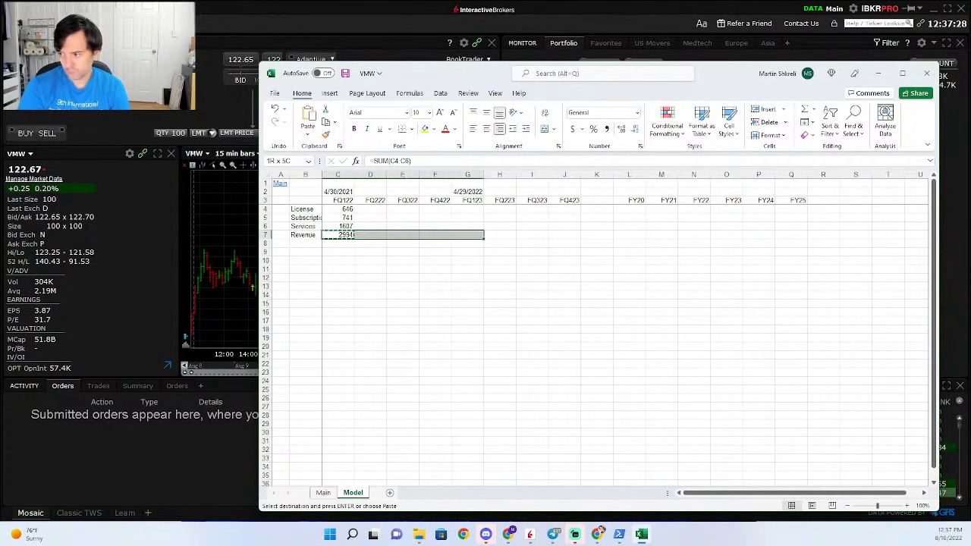
key(ctrl+r)
Enter the FQ123 figures License 572, Subscription 899 and Services 1617 in G4 through G6, and save the workbook.
click(435, 208)
click(467, 209)
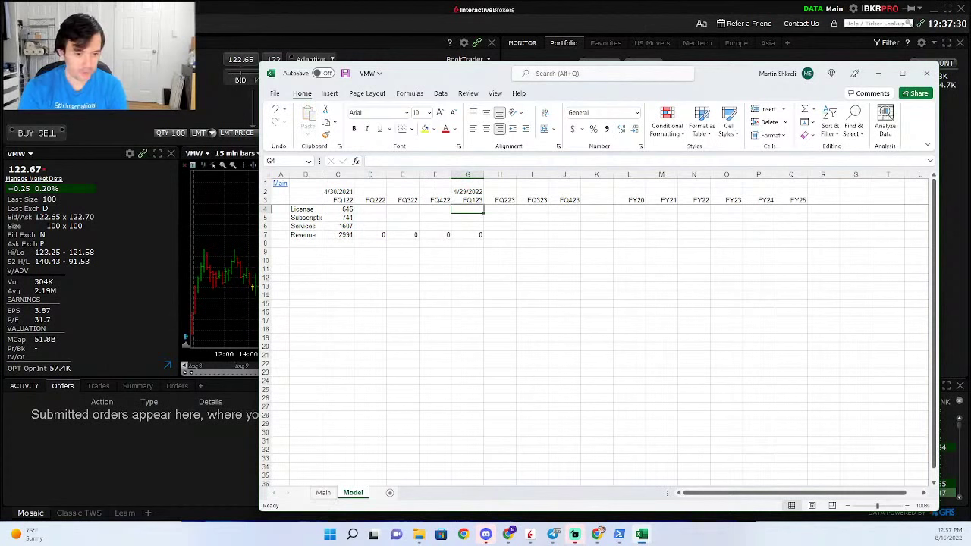
text(572)
key(Return)
text(899)
key(Return)
text(1607)
key(Return)
key(F2)
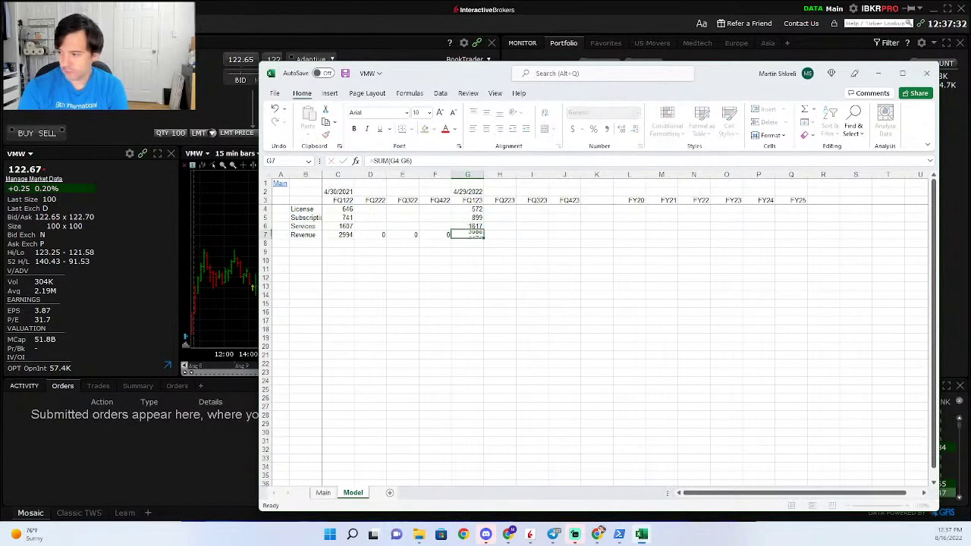
key(Escape)
key(ctrl+s)
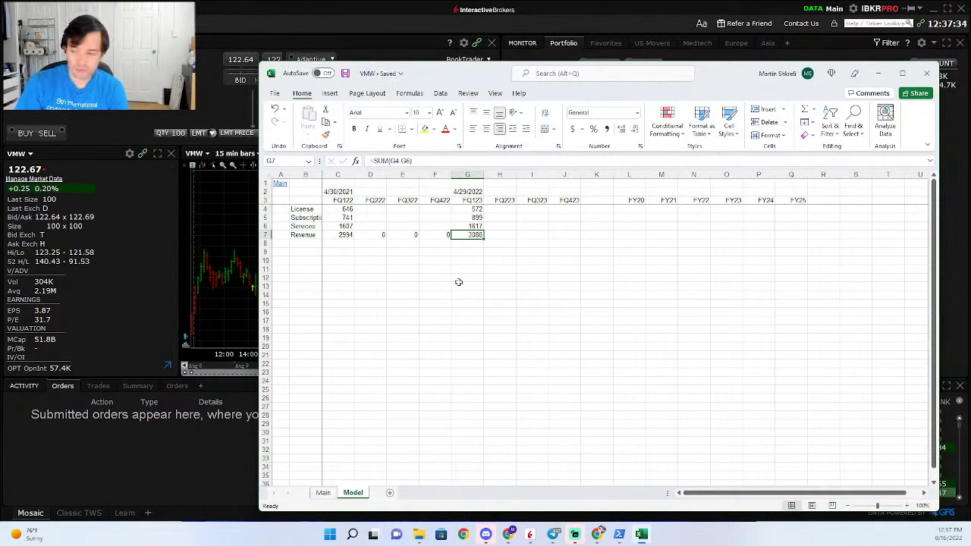
Format rows 4 through 7 as Number with 0 decimal places and the 1000 separator.
key(shift+space)
key(shift+Up)
key(shift+Up)
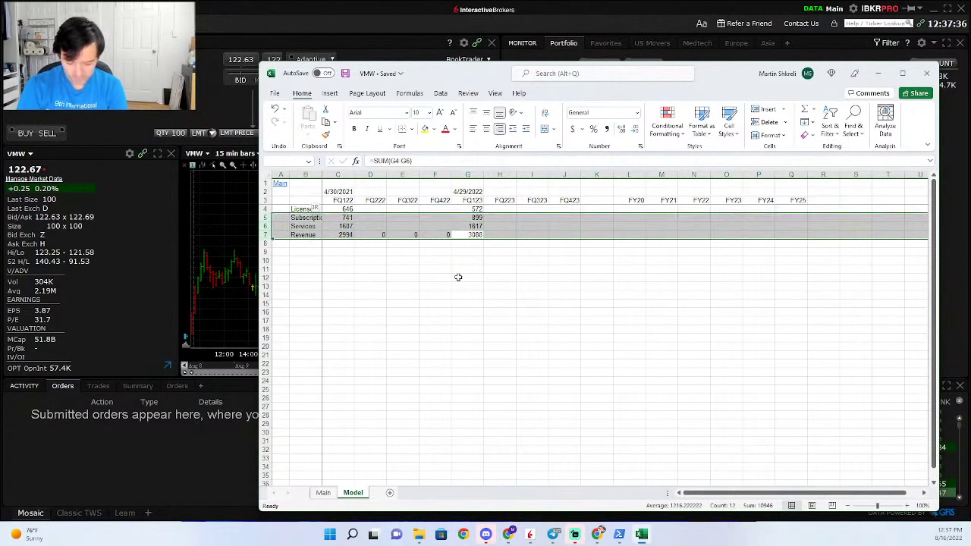
key(shift+Up)
key(ctrl+1)
key(Down)
key(alt+u)
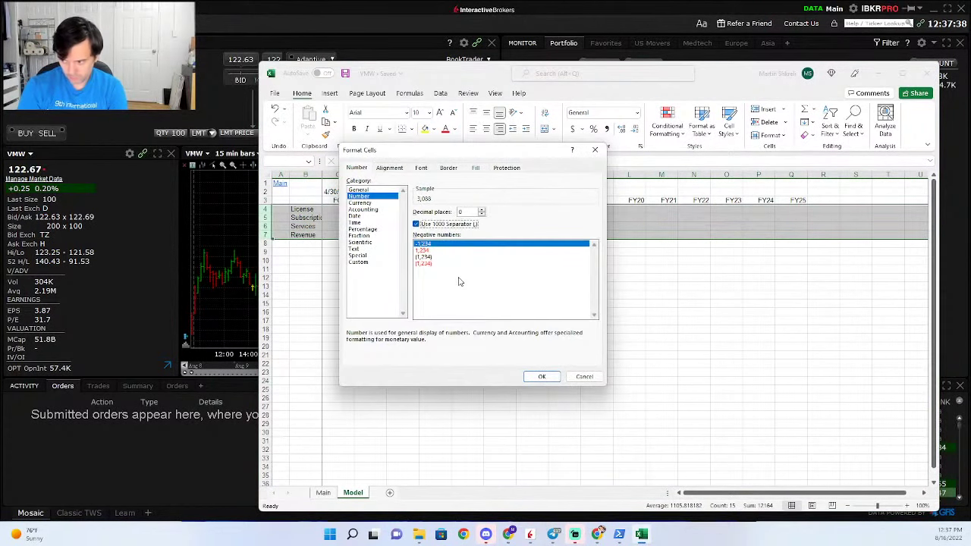
key(Return)
key(shift+Down)
key(shift+Down)
key(shift+Down)
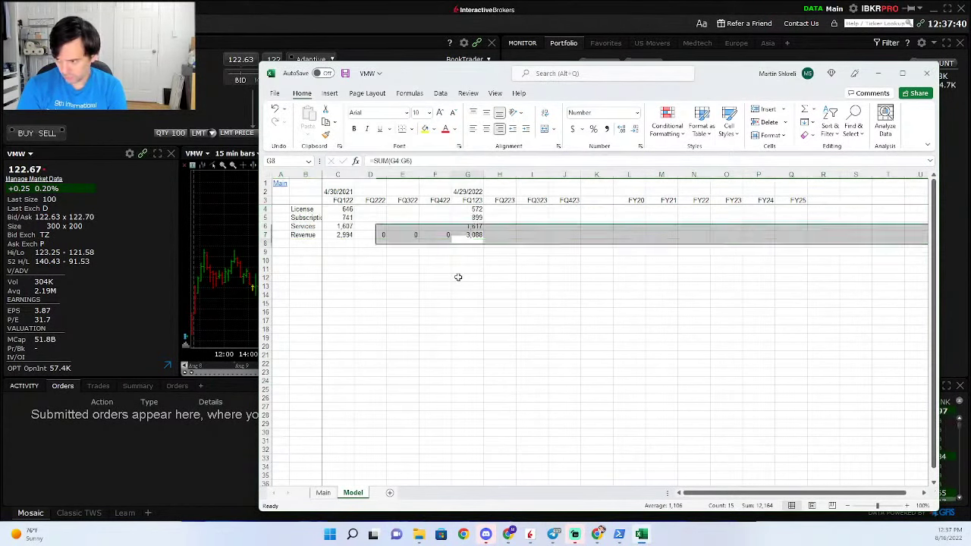
Save the workbook, and fit the width of column B to its row labels.
key(Down)
key(ctrl+s)
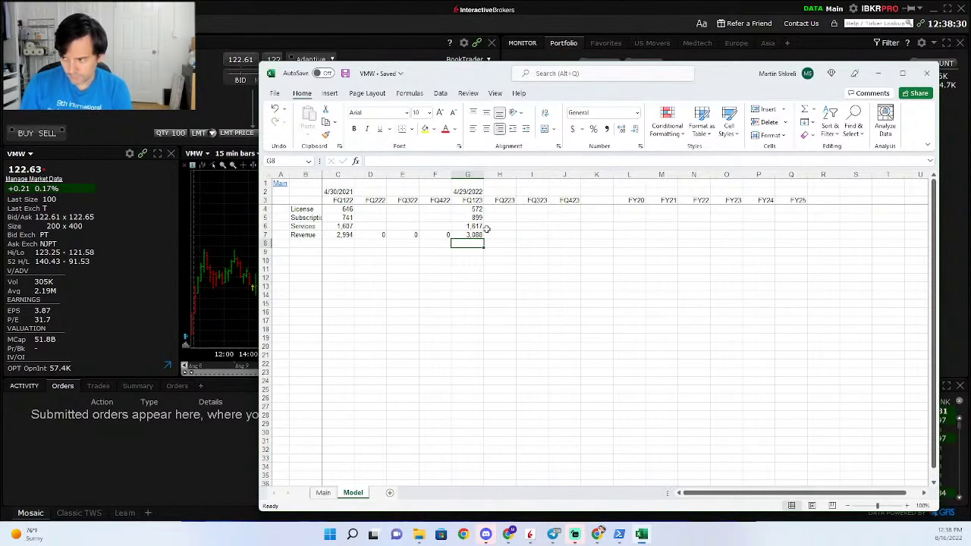
double_click(323, 175)
click(316, 243)
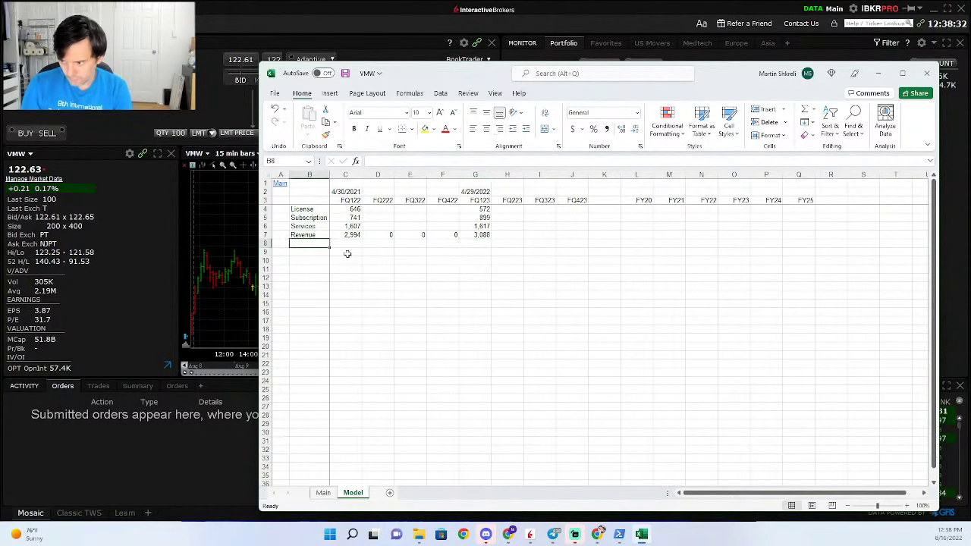
Make the entire Revenue row bold.
key(Up)
key(shift+space)
key(ctrl+b)
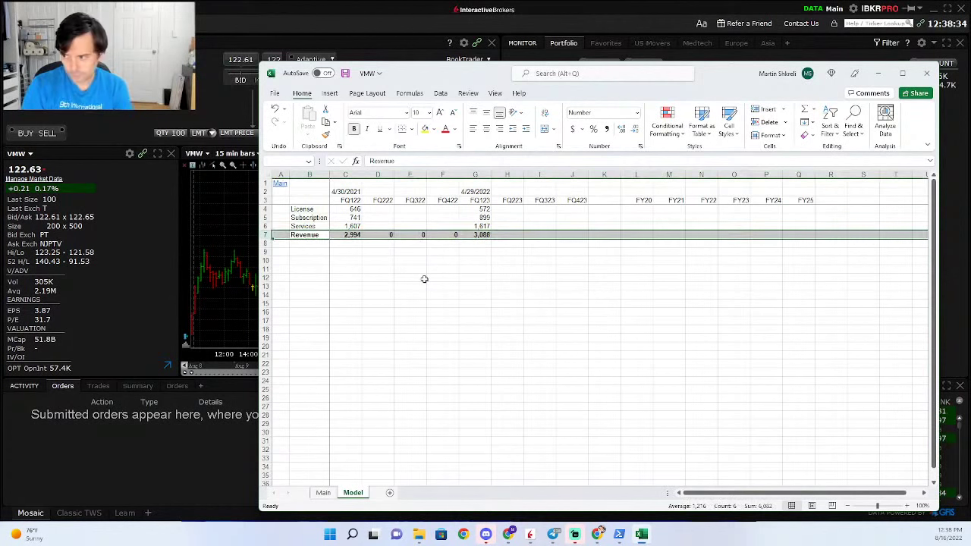
Label row 8 COGS in B8 and enter the FQ122 cost in C8 as the sum 37+157+337.
key(Down)
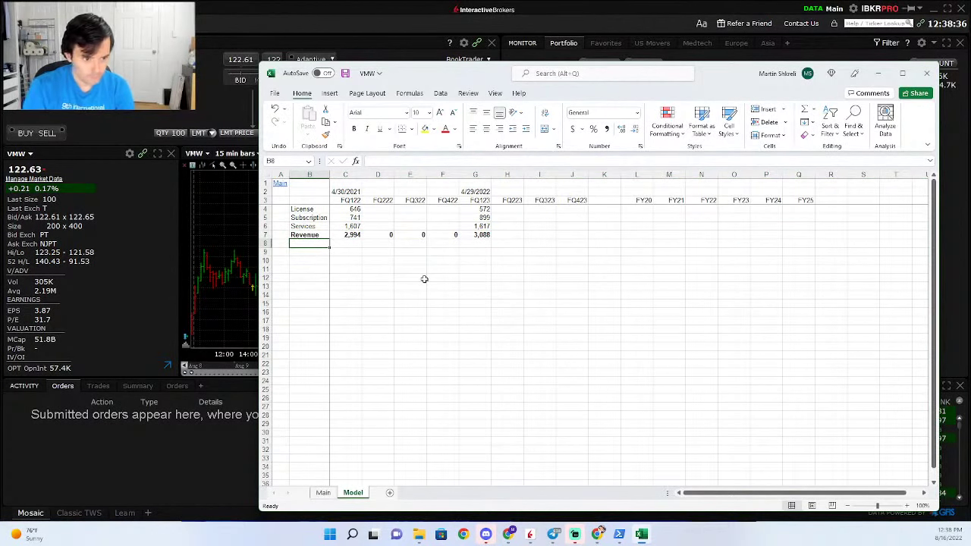
text(C)
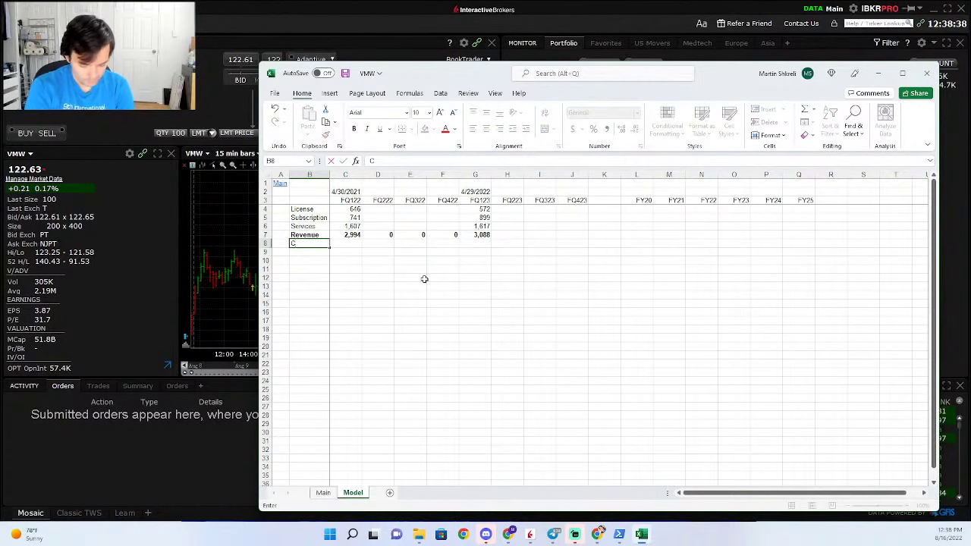
text(OGS)
key(Tab)
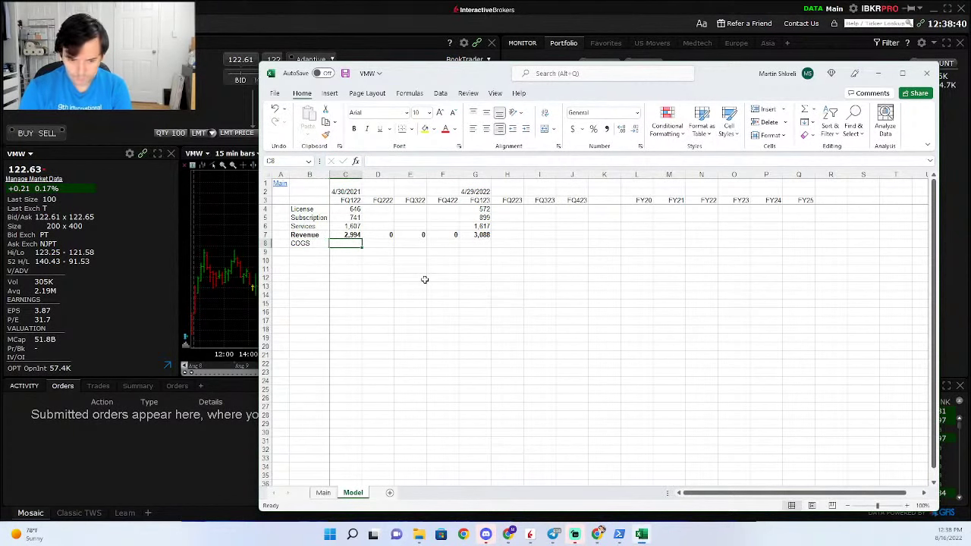
text(=37+157)
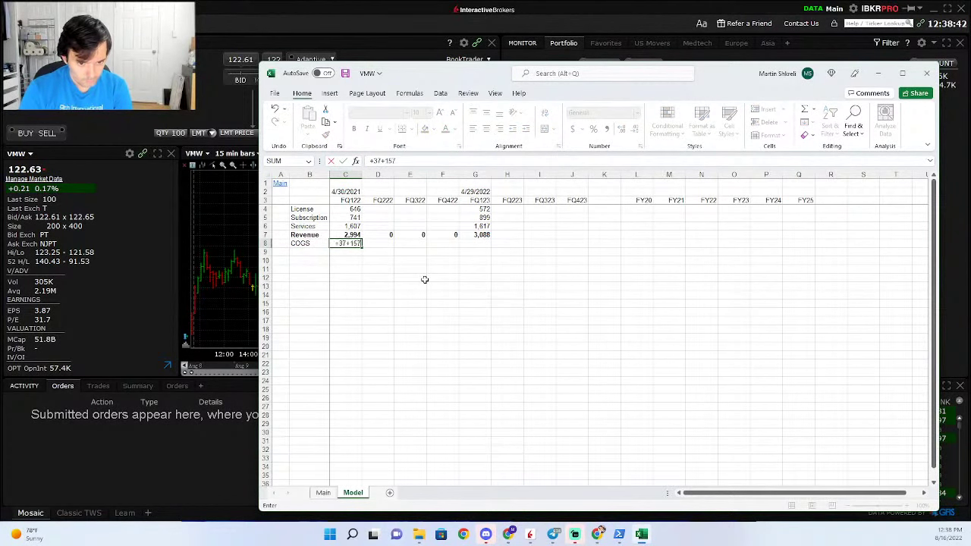
text(+337)
key(Tab)
key(Tab)
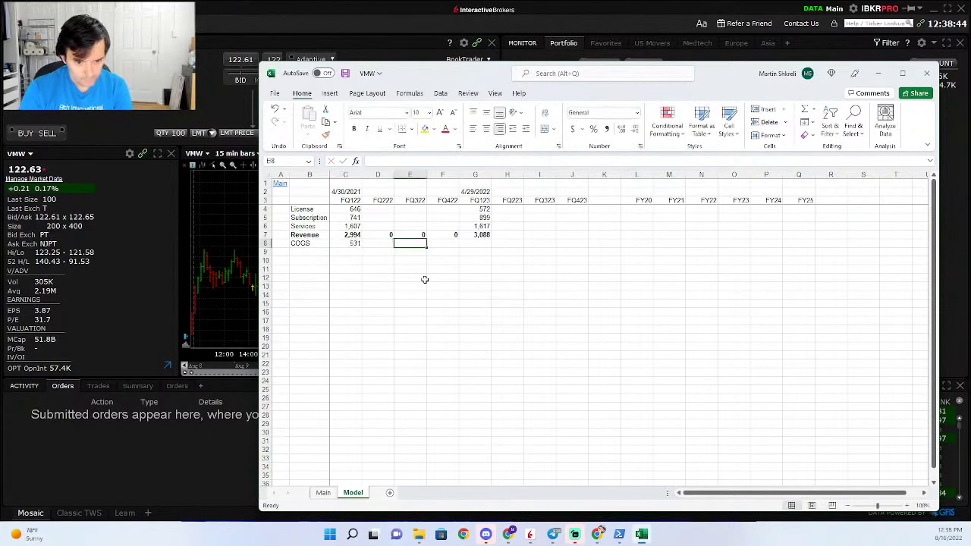
Enter the FQ123 COGS in G8 as the sum 35+195+372.
key(Tab)
key(Tab)
text(+35+)
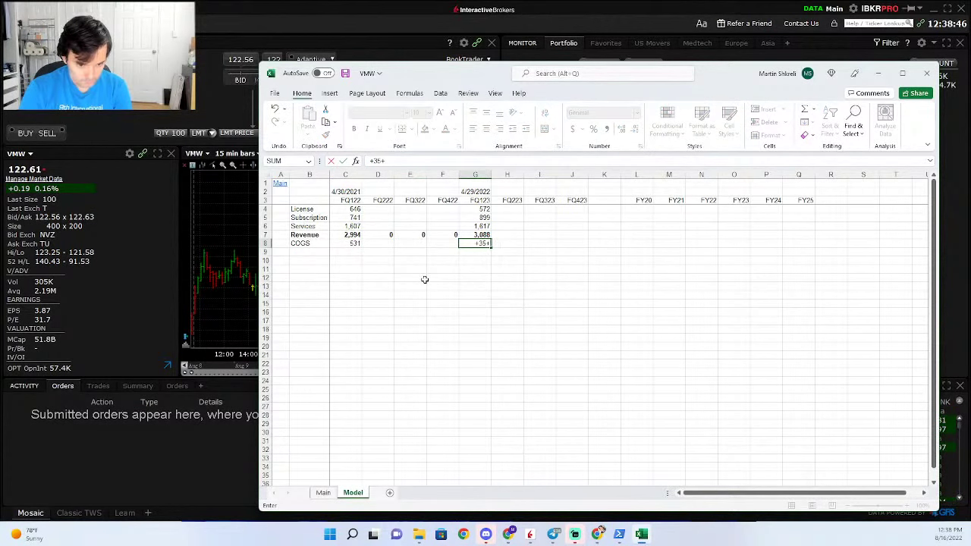
text(195+372)
key(Return)
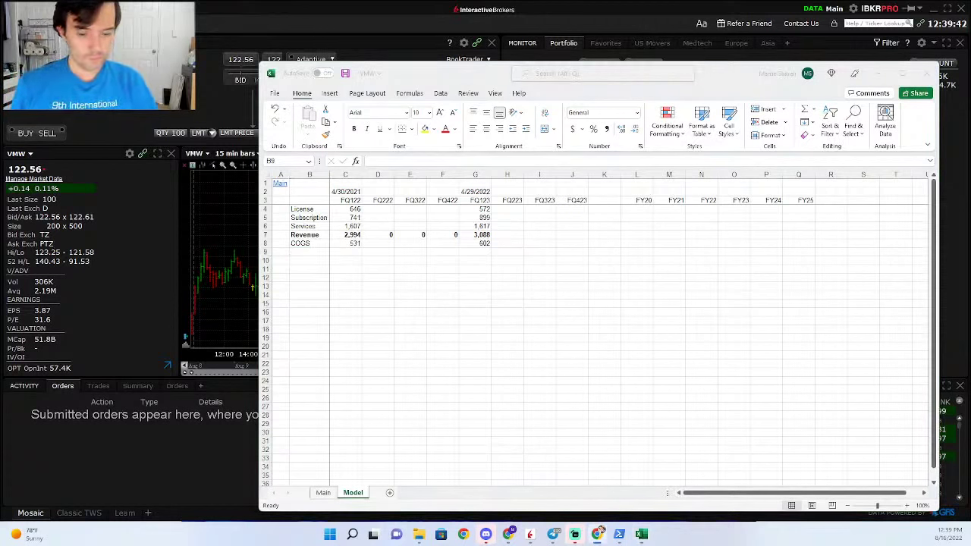
Label row 9 Gross Margin and calculate the FQ122 value in C9 as Revenue minus COGS (C7-C8).
click(309, 251)
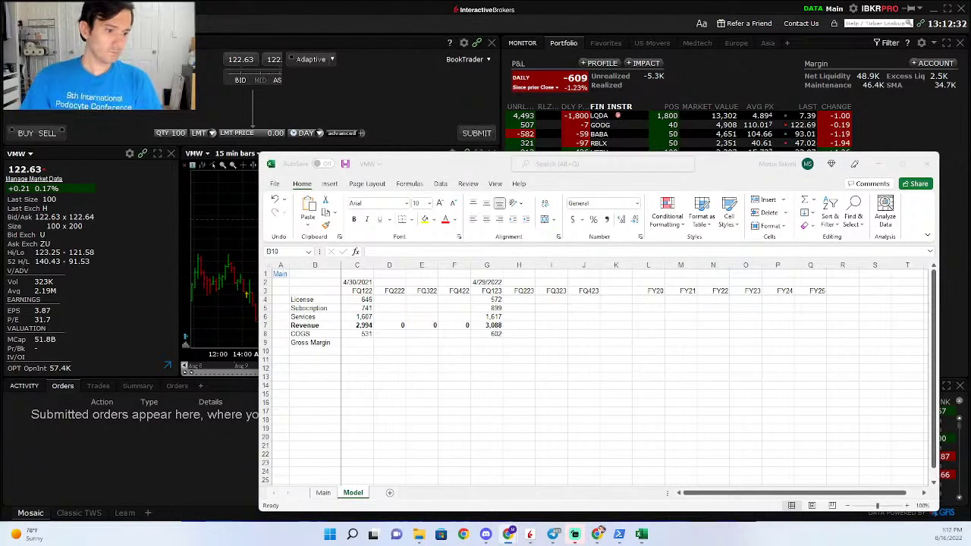
click(371, 339)
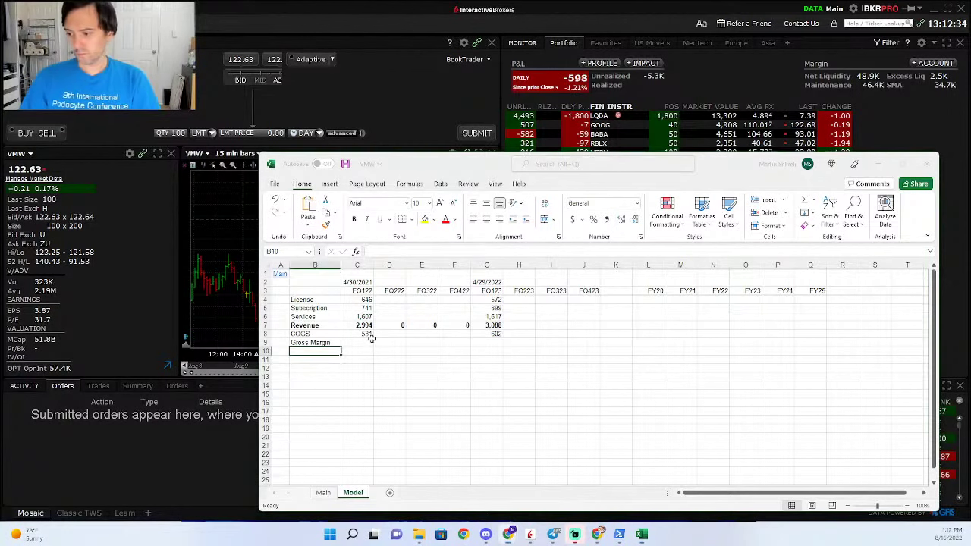
key(Up)
key(Right)
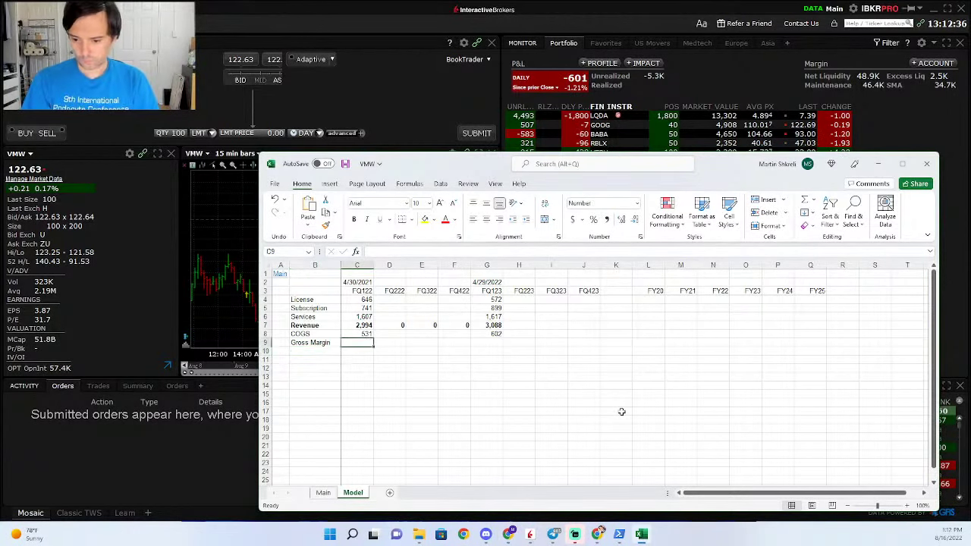
text(+)
key(Up)
key(Up)
text(-)
key(Up)
key(Return)
key(Up)
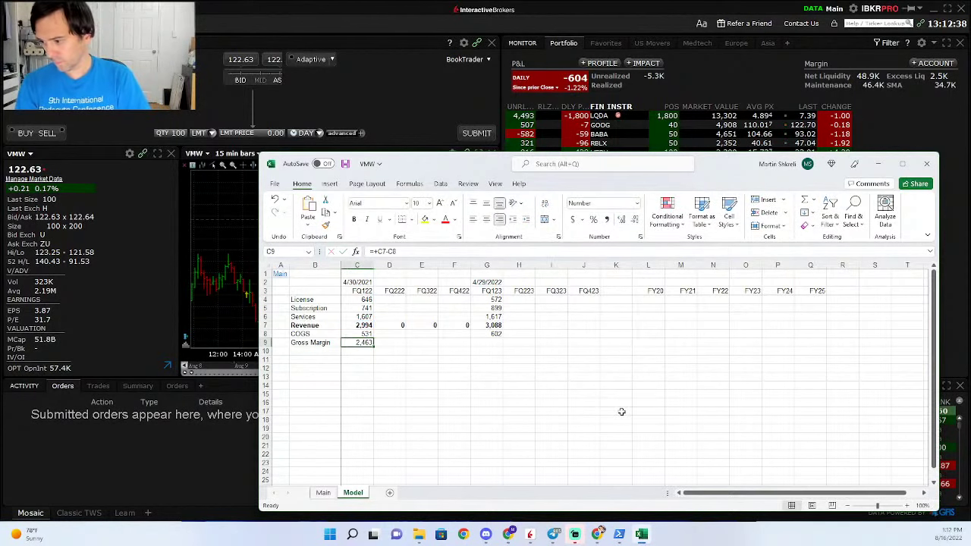
Copy the Gross Margin formula from C9 to the FQ123 column in G9.
key(ctrl+c)
key(Right)
key(Right)
key(Right)
key(Right)
key(ctrl+v)
key(Return)
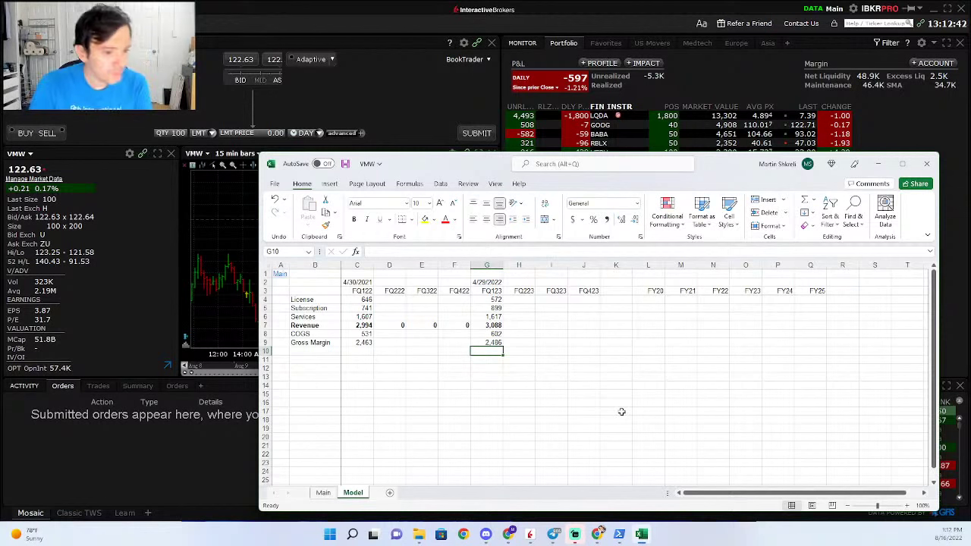
Enter the FQ123 operating expenses 774, 1053 and 251 in G10 through G12.
text(774)
key(Return)
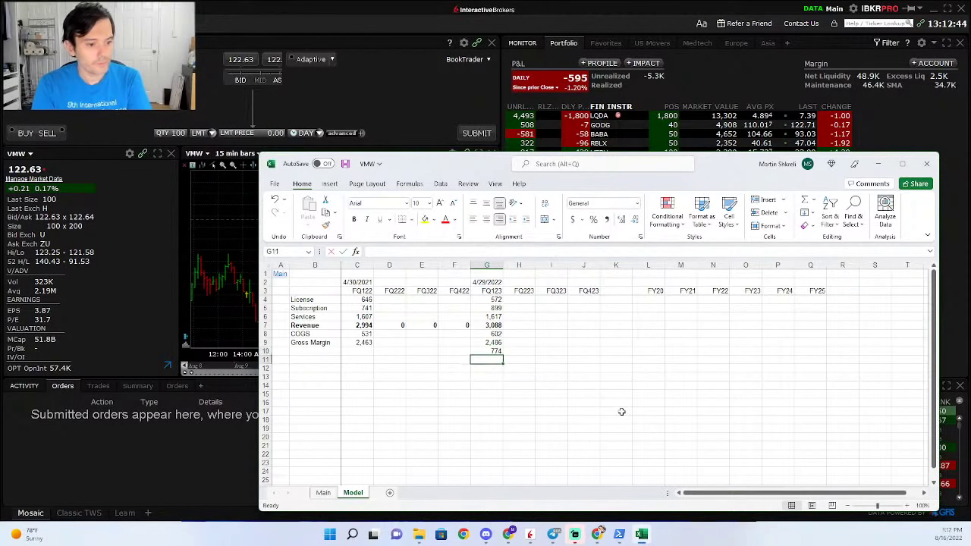
text(1053)
key(Return)
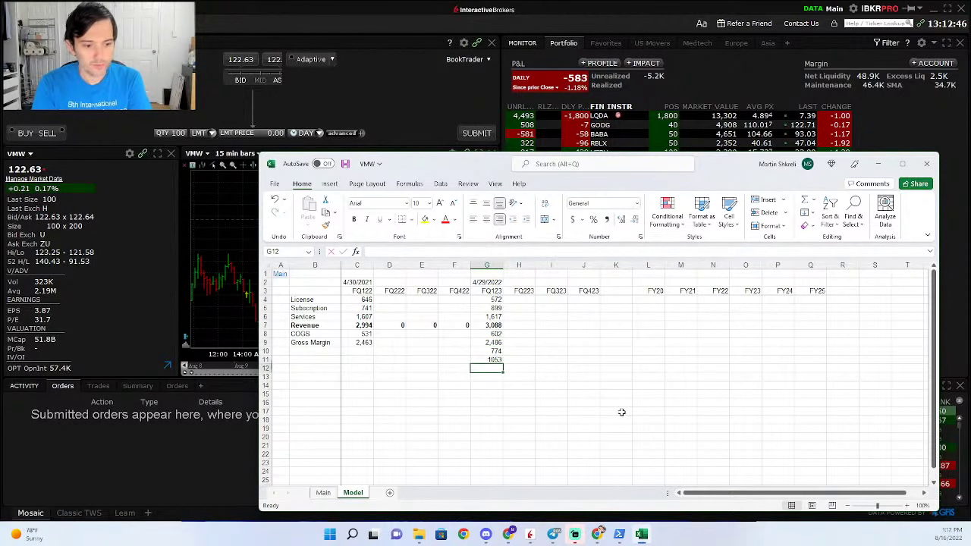
text(251)
key(Return)
Total the FQ123 operating expenses in G13 with a SUM of G10:G12.
text(=su)
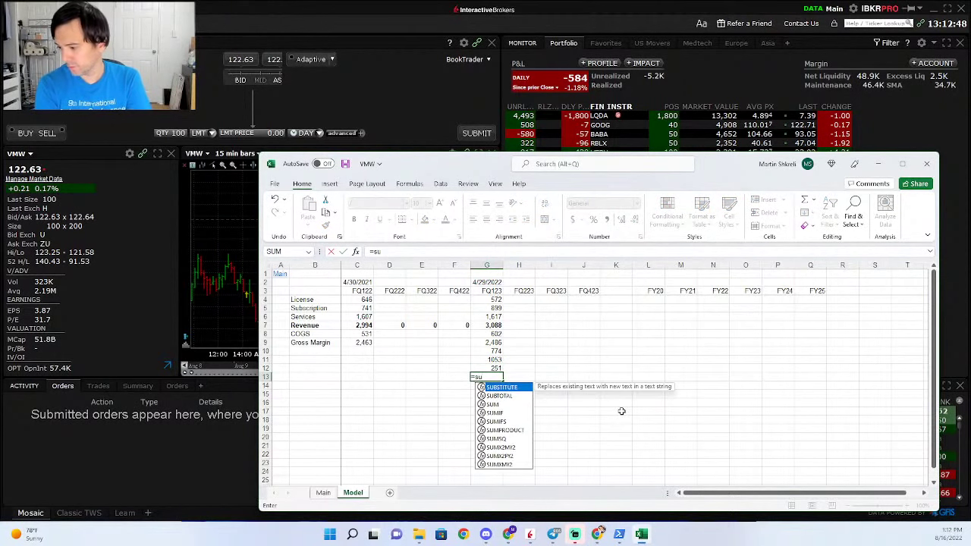
text(m()
key(Up)
key(shift+Up)
key(shift+Up)
key(Return)
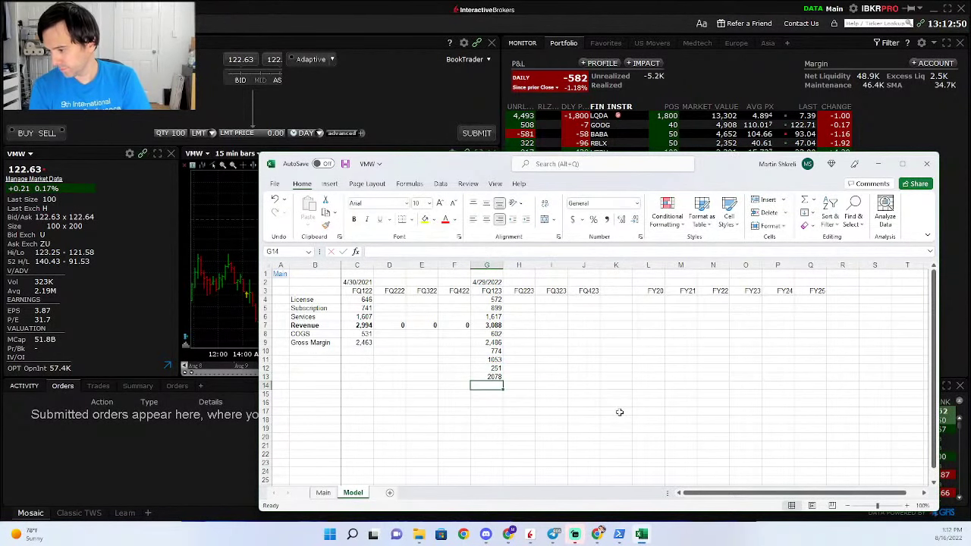
Calculate FQ123 operating income in G14 as gross margin minus total operating expenses (G9-G13).
text(+)
key(Up)
key(Up)
key(Up)
key(Up)
key(Up)
text(-)
key(Up)
key(Return)
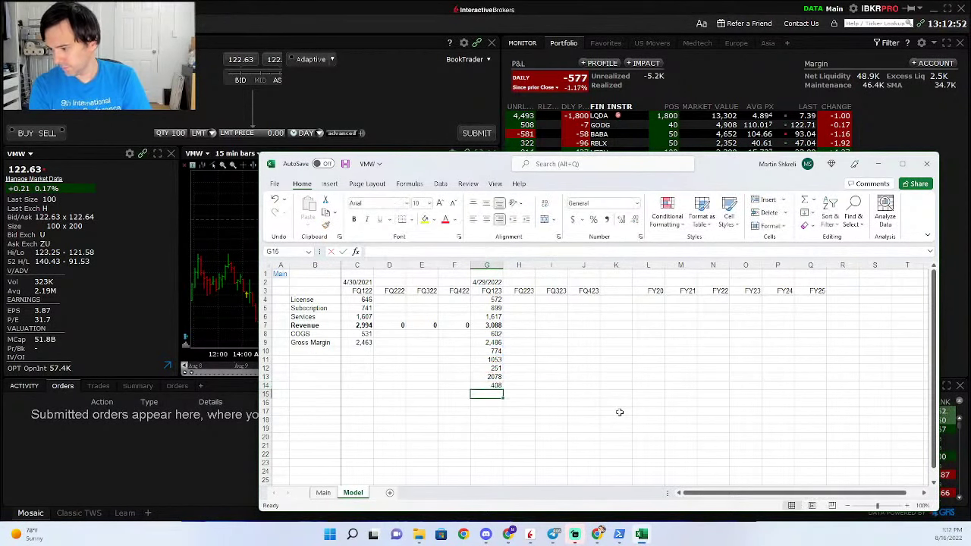
Format rows 10 through 14 as Number with 0 decimal places and the 1000 separator.
key(Up)
key(shift+Up)
key(shift+space)
key(shift+Up)
key(shift+Up)
key(shift+Up)
key(ctrl+1)
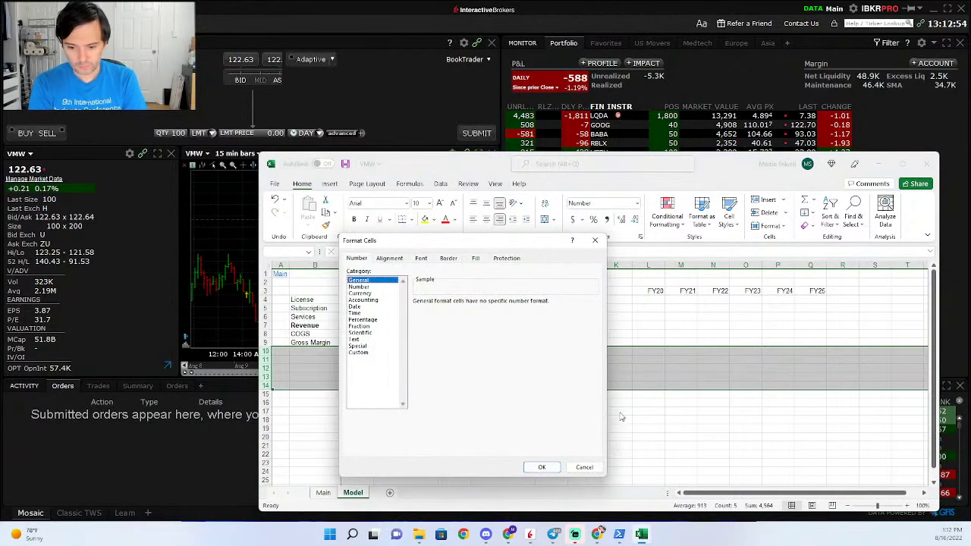
key(Return)
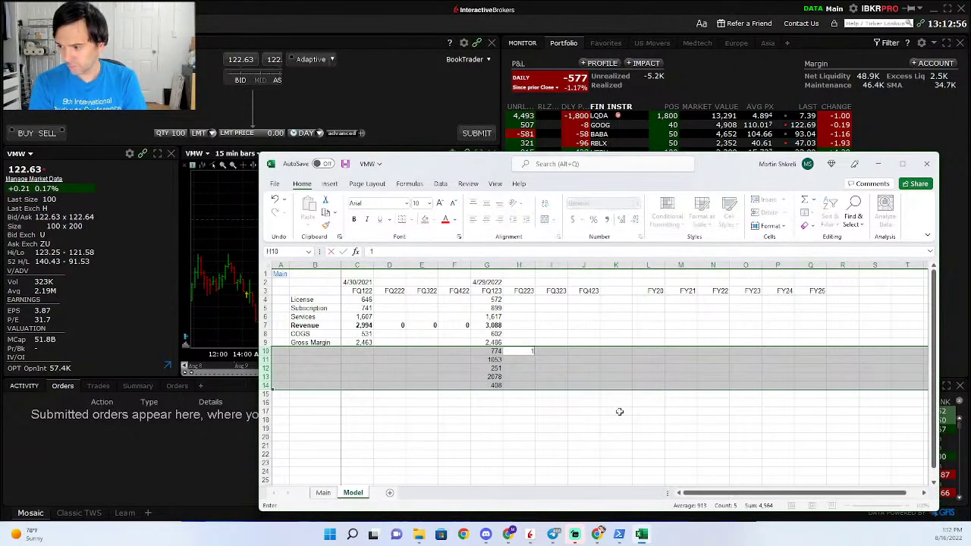
key(ctrl+1)
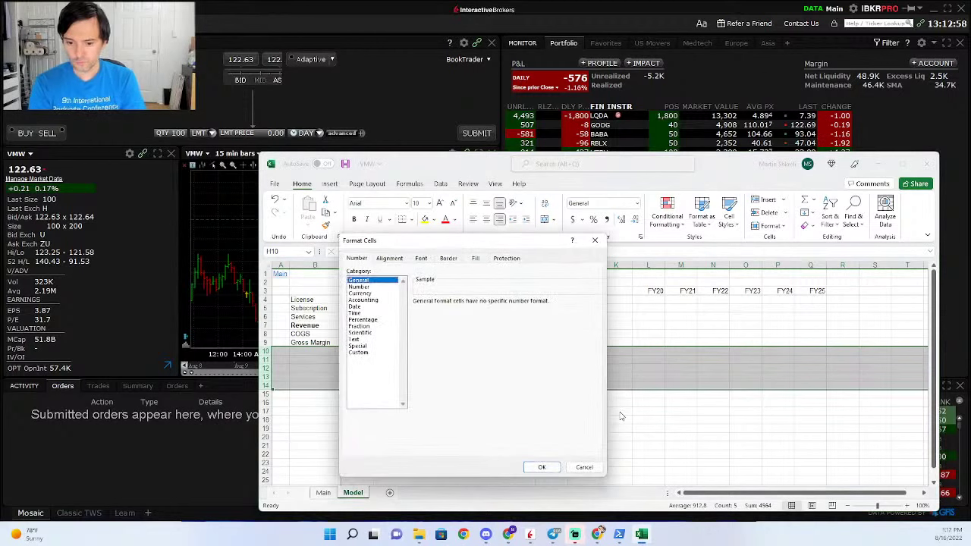
key(Return)
key(ctrl+1)
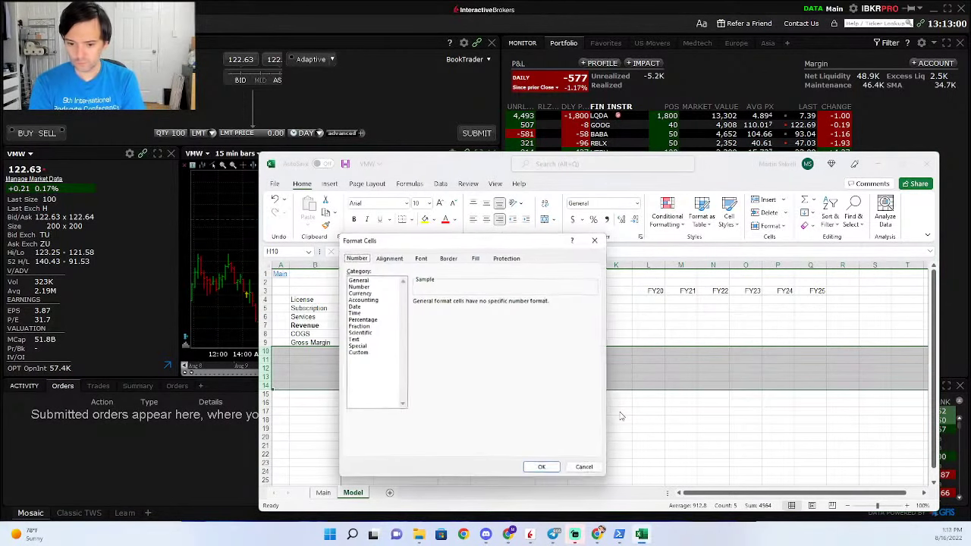
key(Tab)
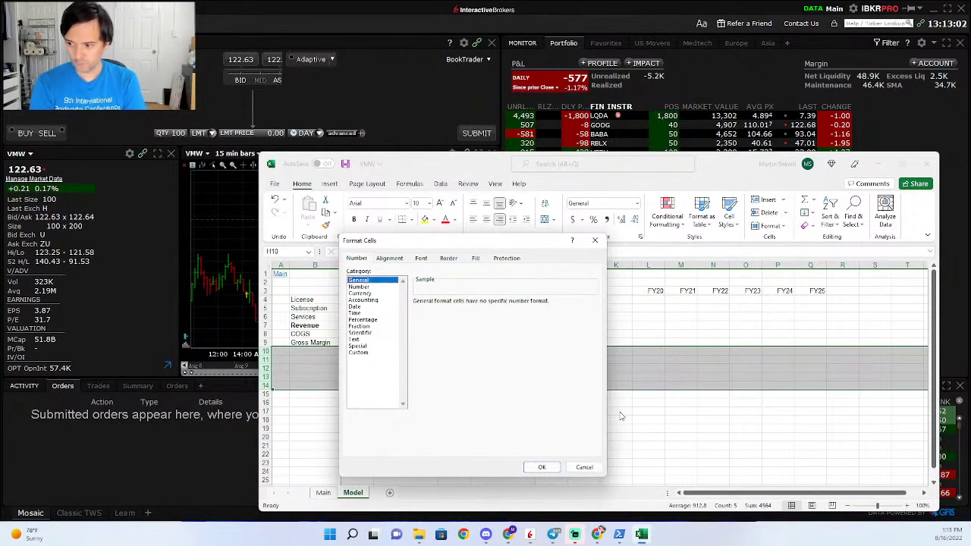
key(Down)
key(alt+u)
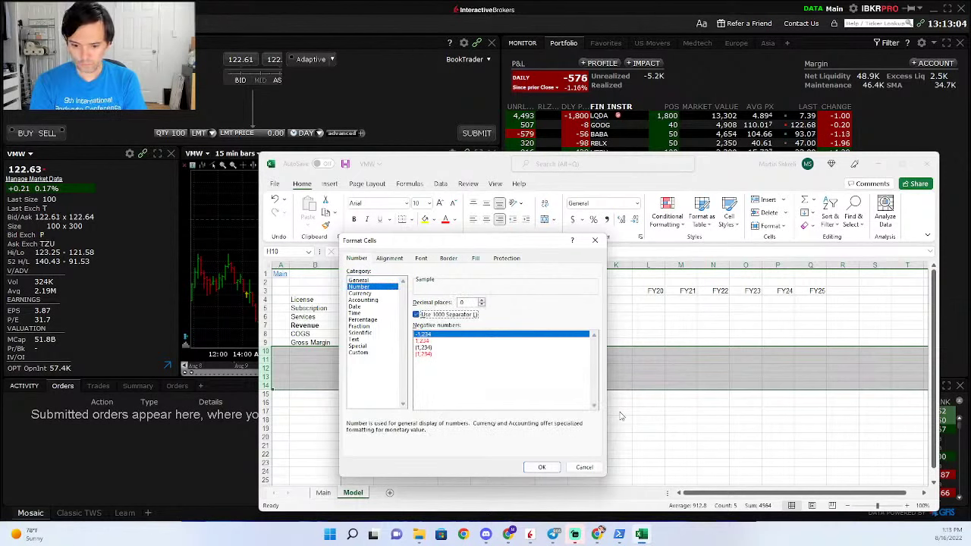
key(Return)
Label the expense rows R&D, S&M and G&A in B10 through B12.
key(Left)
key(Left)
key(Left)
key(Left)
key(Left)
key(Left)
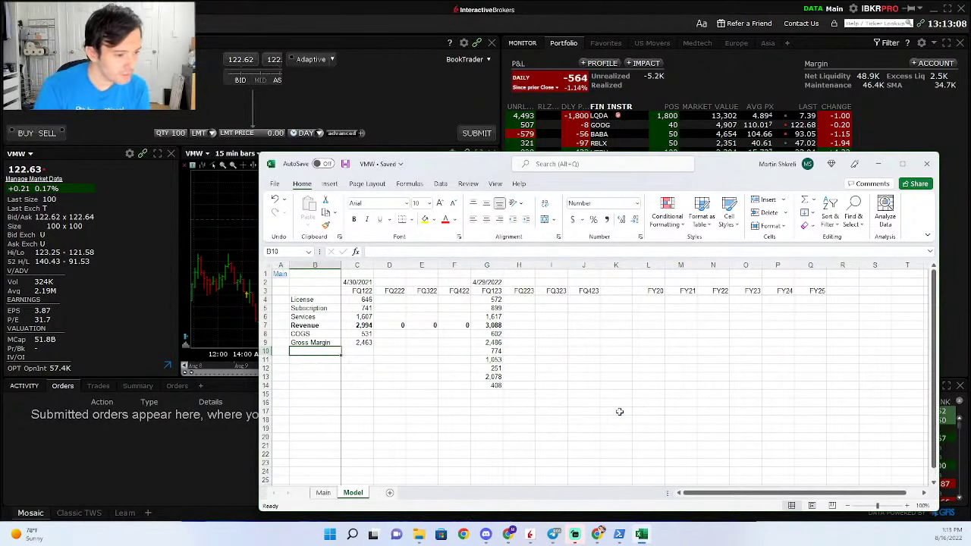
text(R&D)
key(Return)
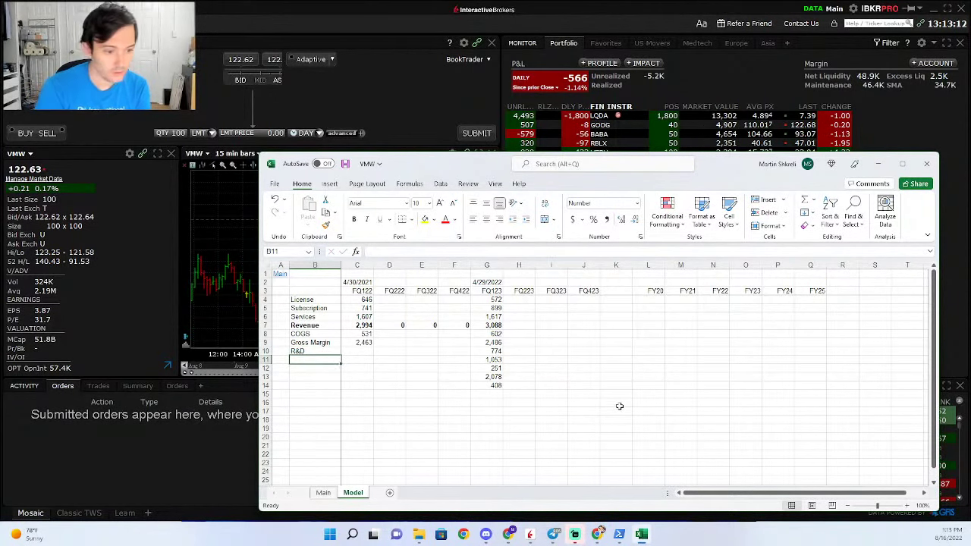
text(S&M)
key(Return)
text(G&A)
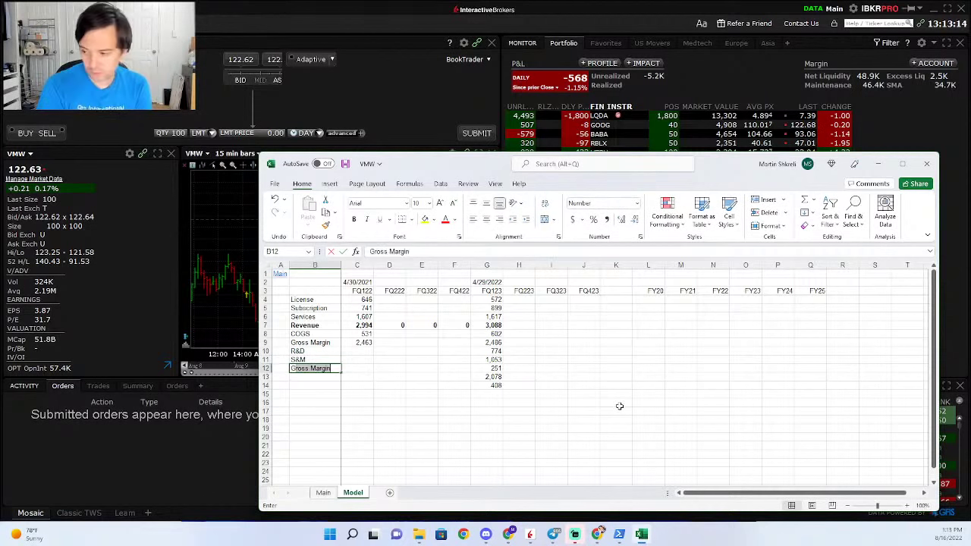
key(Return)
Label the expense total OpEx in B13 and the operating income row OpInc in B14.
text(Operating)
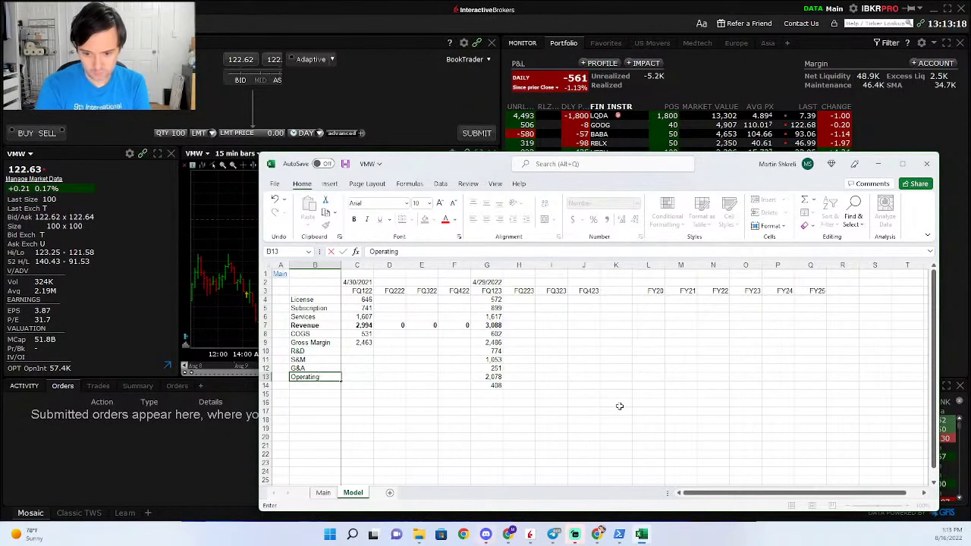
key(ctrl+Return)
text(OpEx)
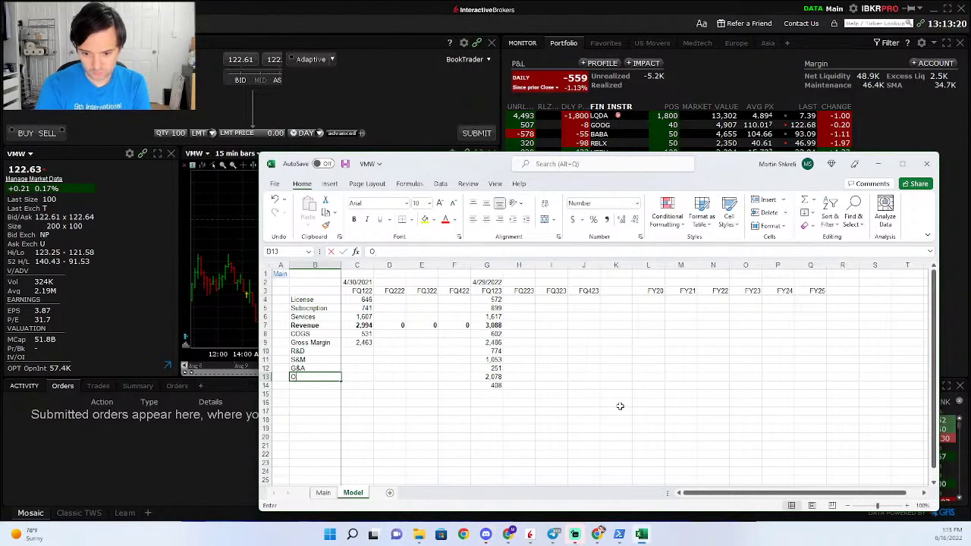
key(Return)
text(OpEx)
key(BackSpace)
key(BackSpace)
text(Inc)
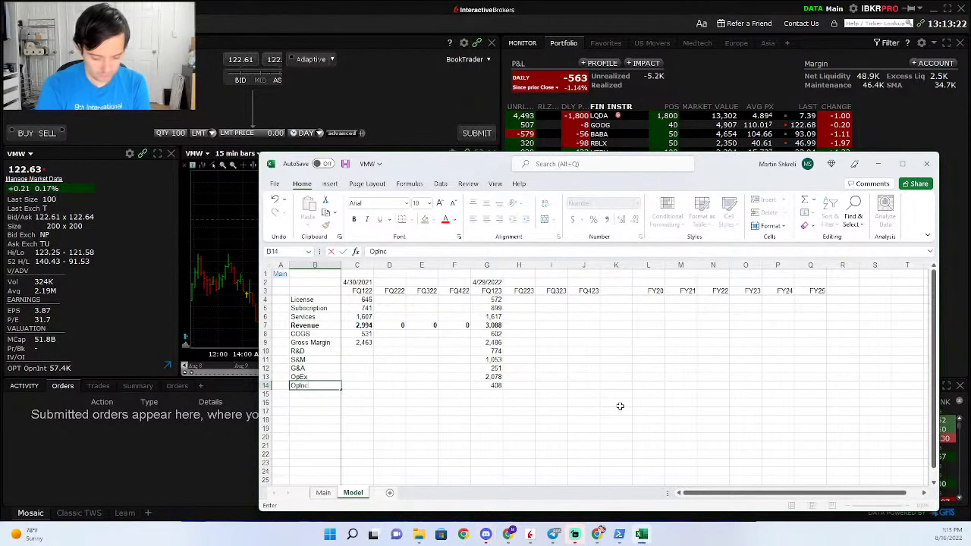
key(Return)
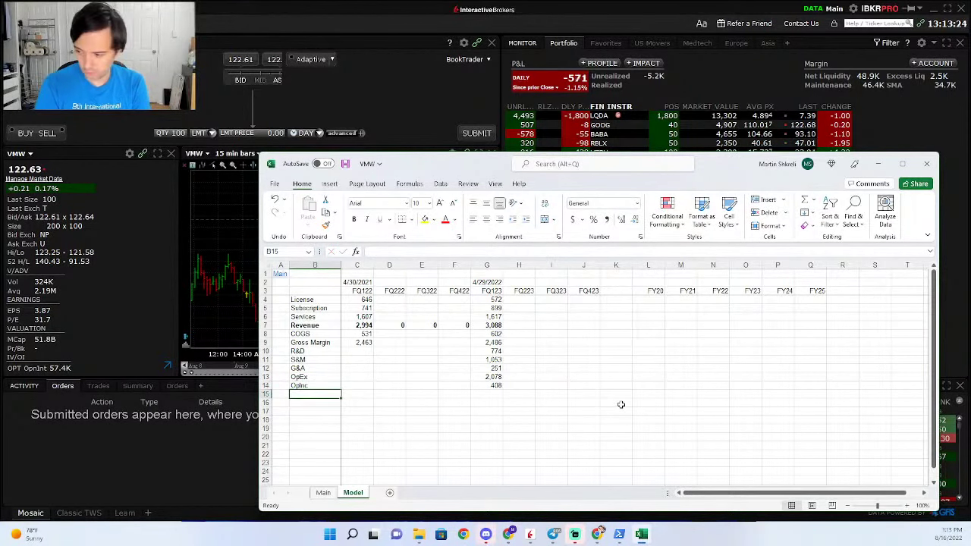
Copy the FQ123 R&D through OpInc cells G10:G14 into the FQ122 column, starting at C10.
key(Up)
key(Right)
key(Right)
key(Right)
key(Right)
key(Right)
key(Up)
key(Up)
key(Up)
key(Up)
key(shift+Down)
key(shift+Down)
key(shift+Down)
key(shift+Down)
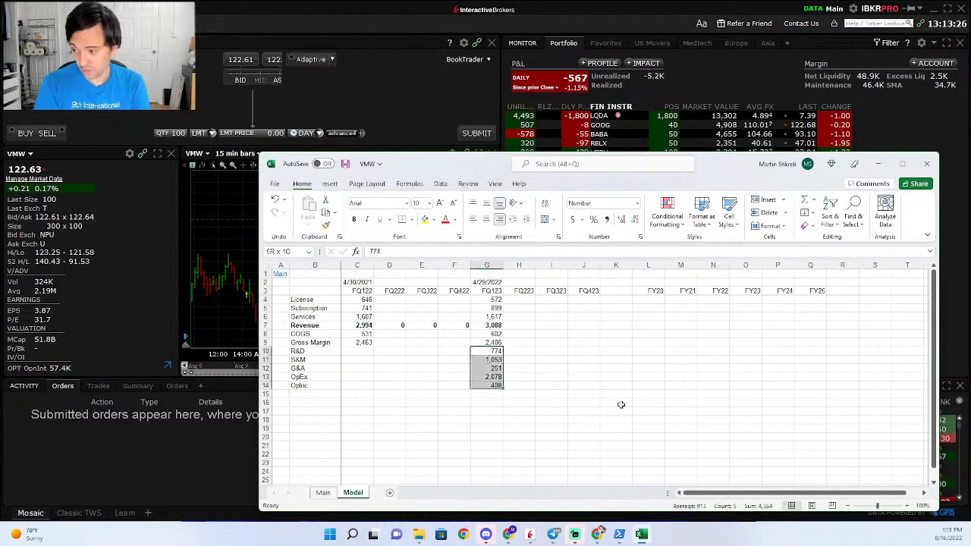
key(ctrl+c)
key(Left)
key(Left)
key(Left)
key(Left)
key(ctrl+v)
key(Escape)
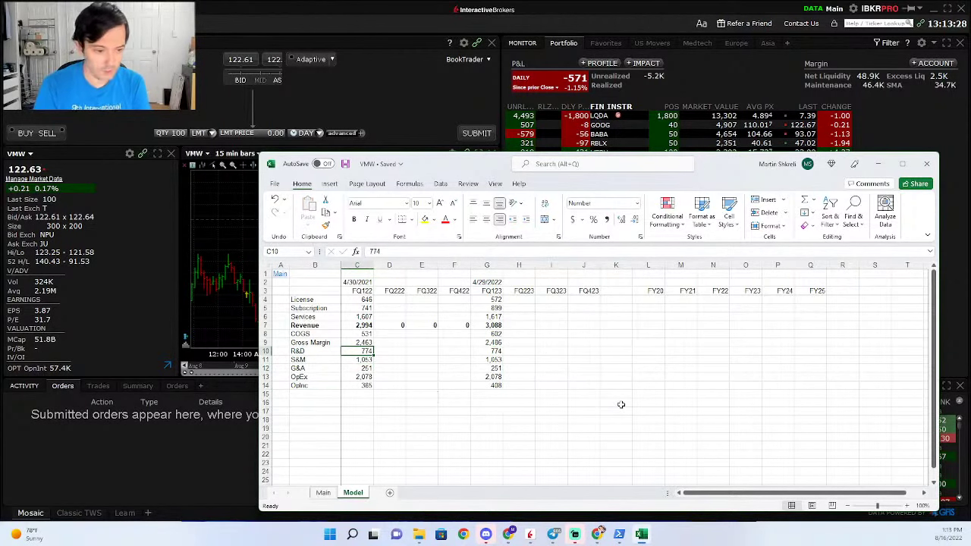
Enter the FQ122 expenses in C10:C12 as R&D 708, S&M 959 and G&A 236, and save the workbook.
text(708)
key(Return)
text(959)
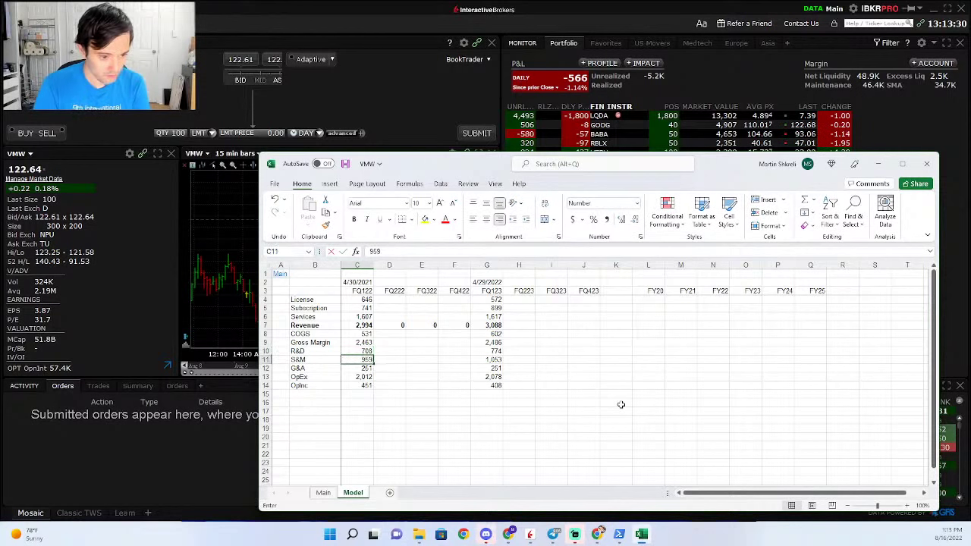
key(Return)
text(236)
key(Return)
key(Down)
key(Down)
key(ctrl+s)
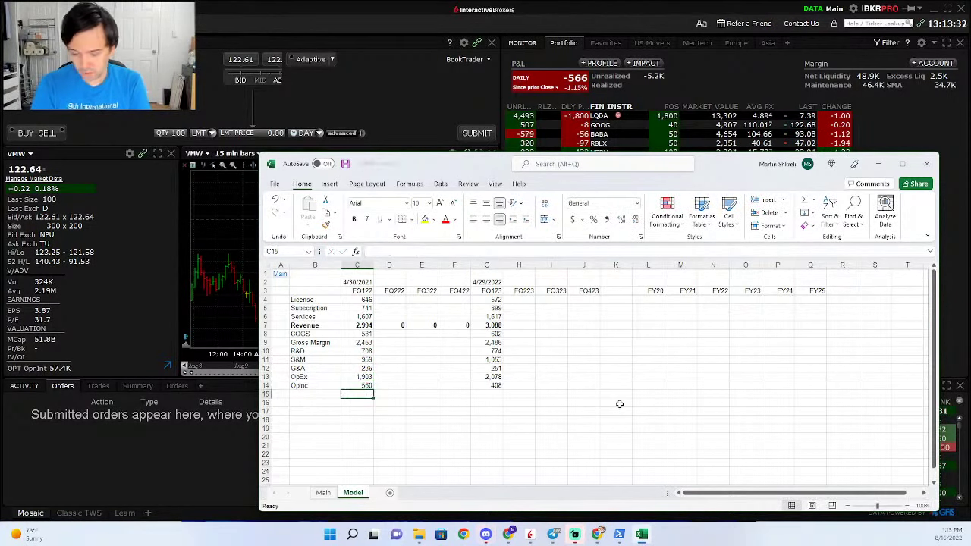
Enter the FQ123 interest and other items in G15 as a calculation starting +1-71 and totalling -80, and add G14 and G15 in G16.
key(Up)
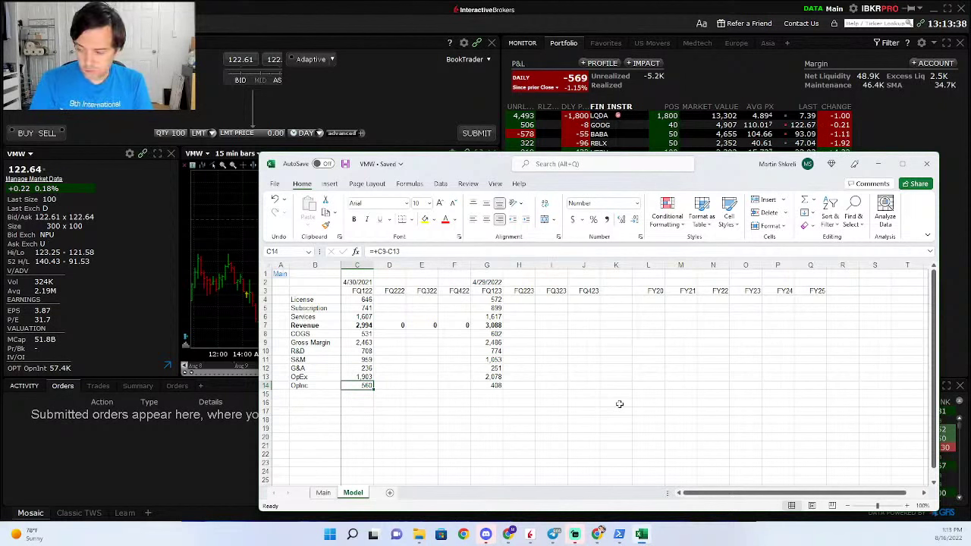
key(Right)
key(Right)
key(Right)
key(Right)
key(Down)
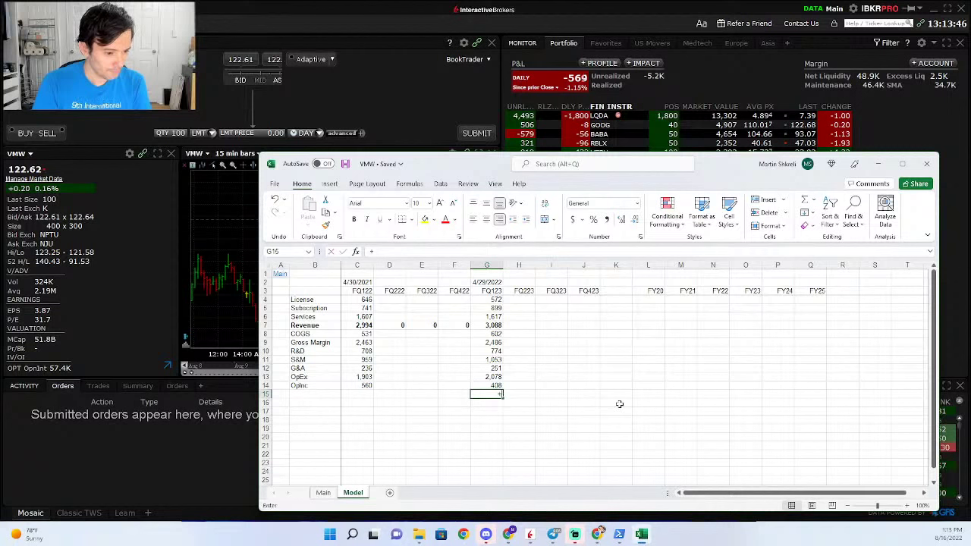
text(+1-71)
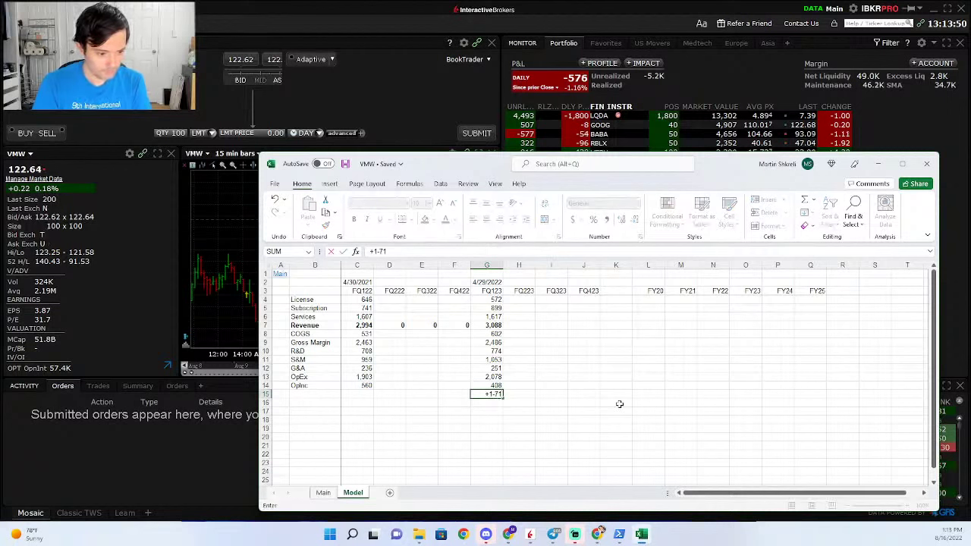
text(+15)
key(Return)
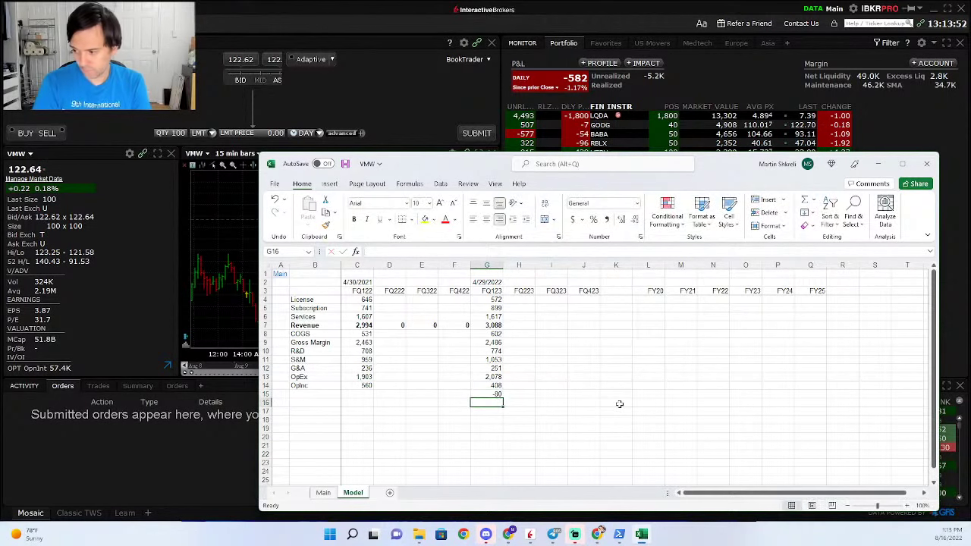
text(=G14+G15)
key(Return)
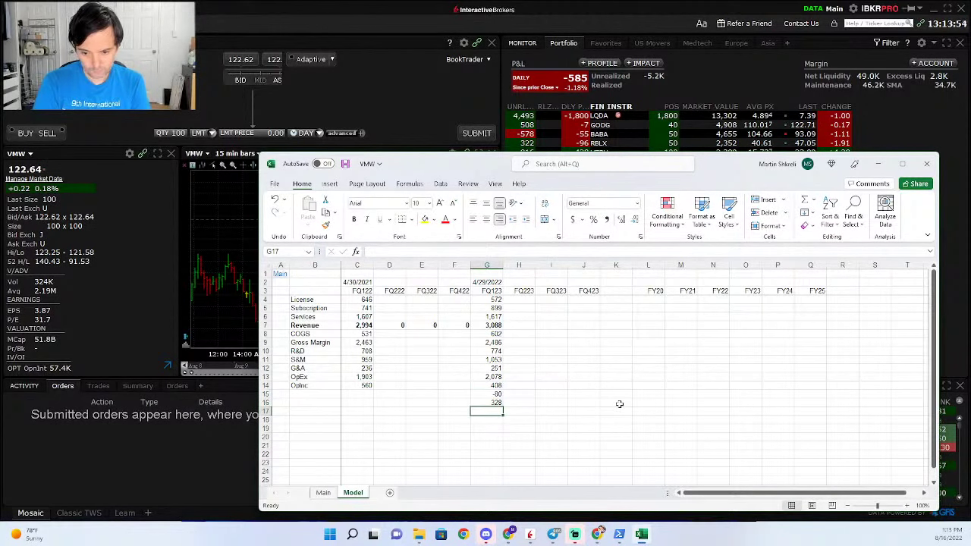
Copy the FQ123 interest and subtotal cells G15:G16 into the FQ122 column, starting at C15.
key(Up)
key(Up)
key(shift+Down)
key(ctrl+c)
key(Left)
key(Left)
key(Left)
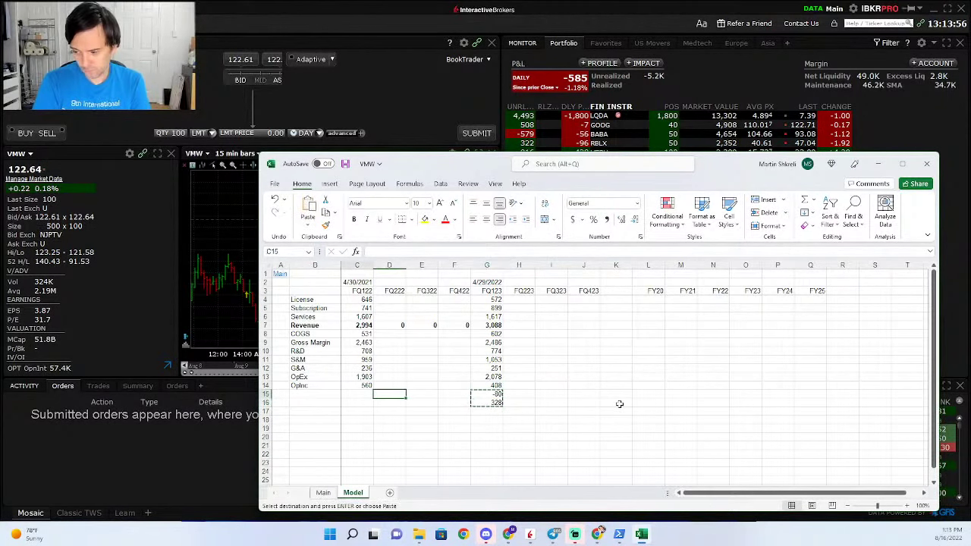
key(Left)
key(ctrl+v)
Label row 15 Interest Income in B15.
key(Left)
text(Interest Income)
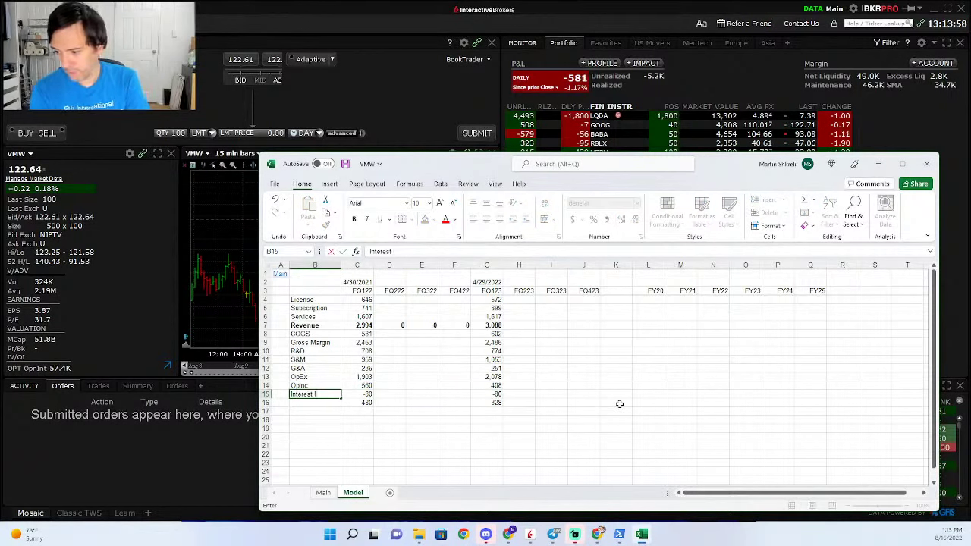